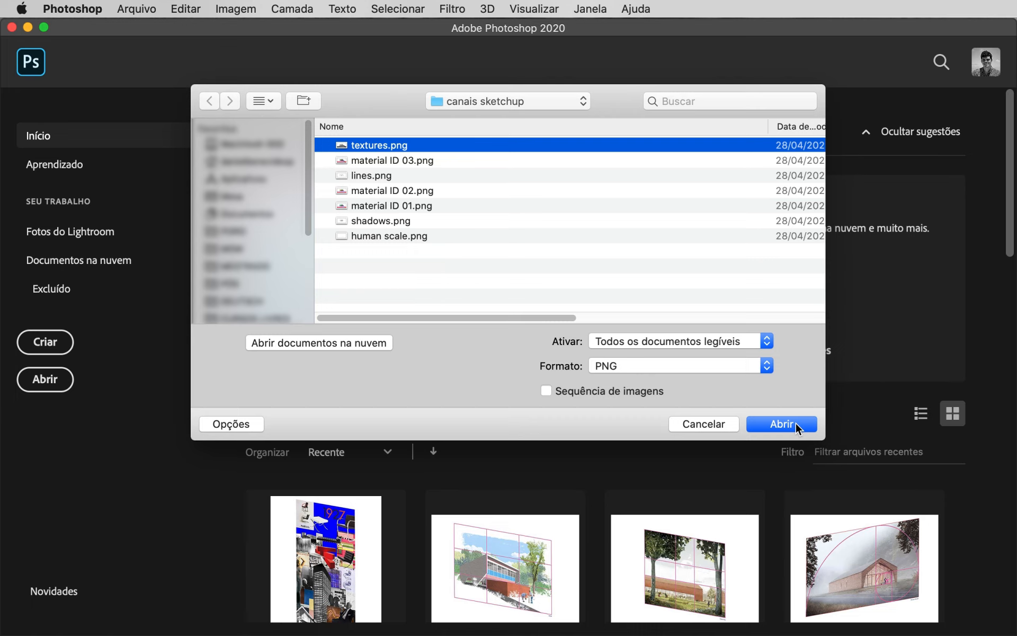
# Step: Open textures.png and check its canvas size without changing it
pyautogui.click(796, 423)
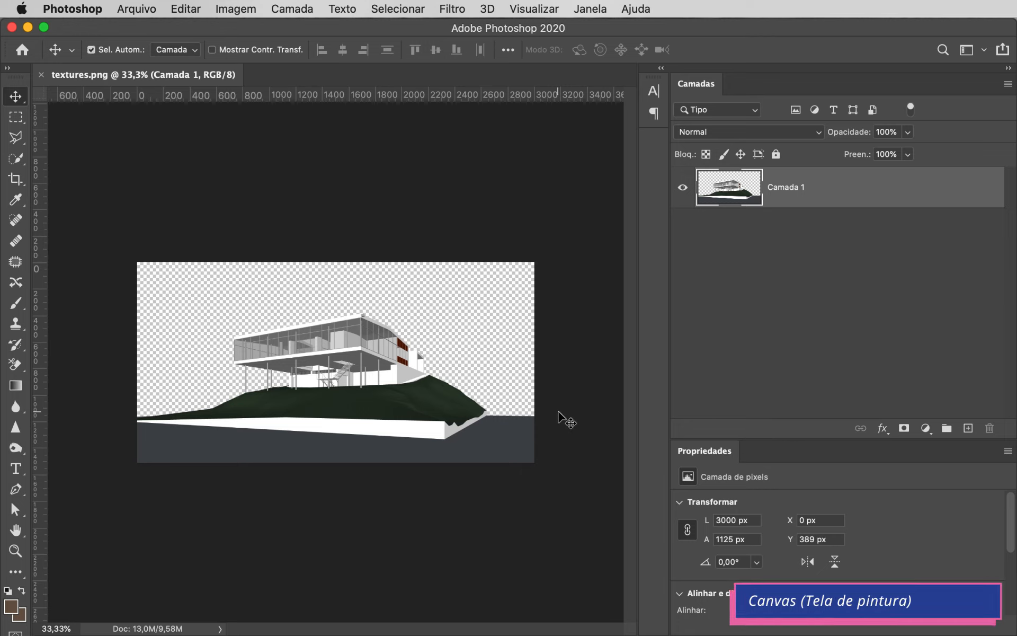
pyautogui.press('super')
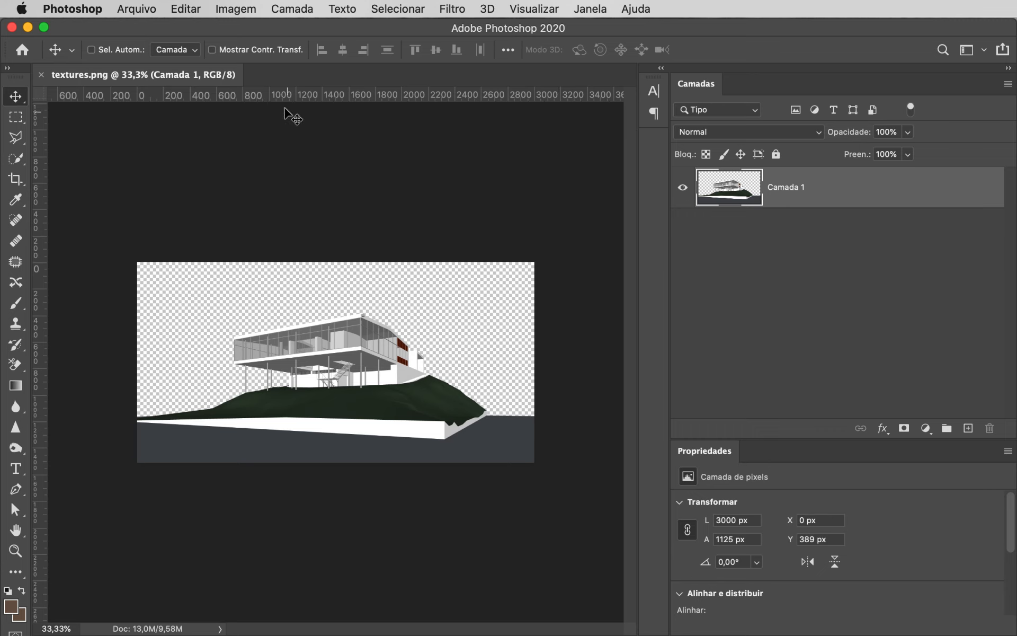
pyautogui.click(243, 13)
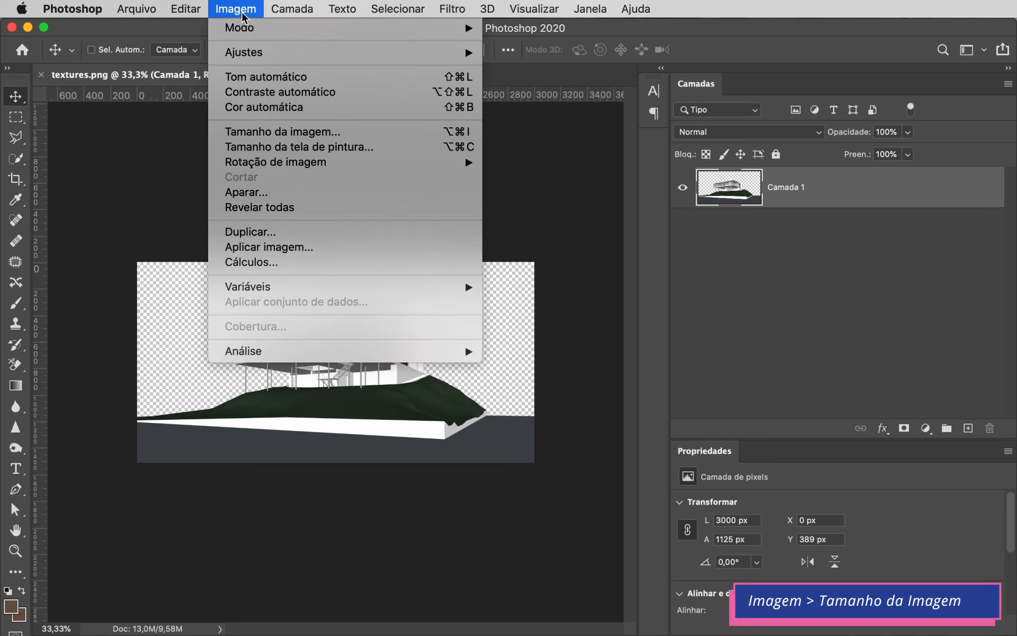
pyautogui.click(301, 148)
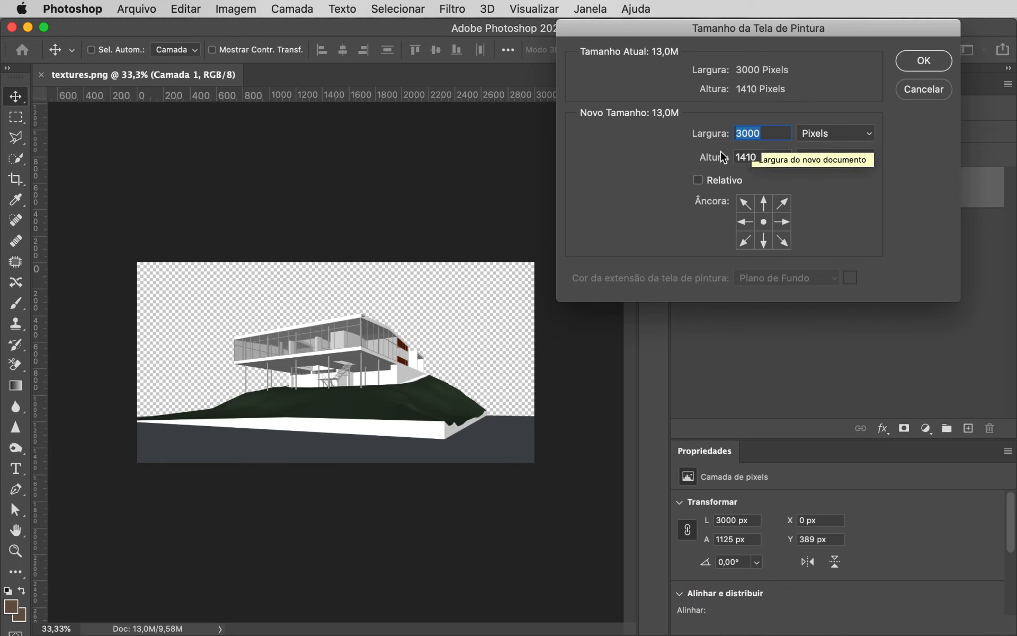
pyautogui.click(919, 91)
# Step: Switch to Finder and place all seven PNG files from the canais sketchup folder into the textures.png document at their original position
pyautogui.press('super+Tab')
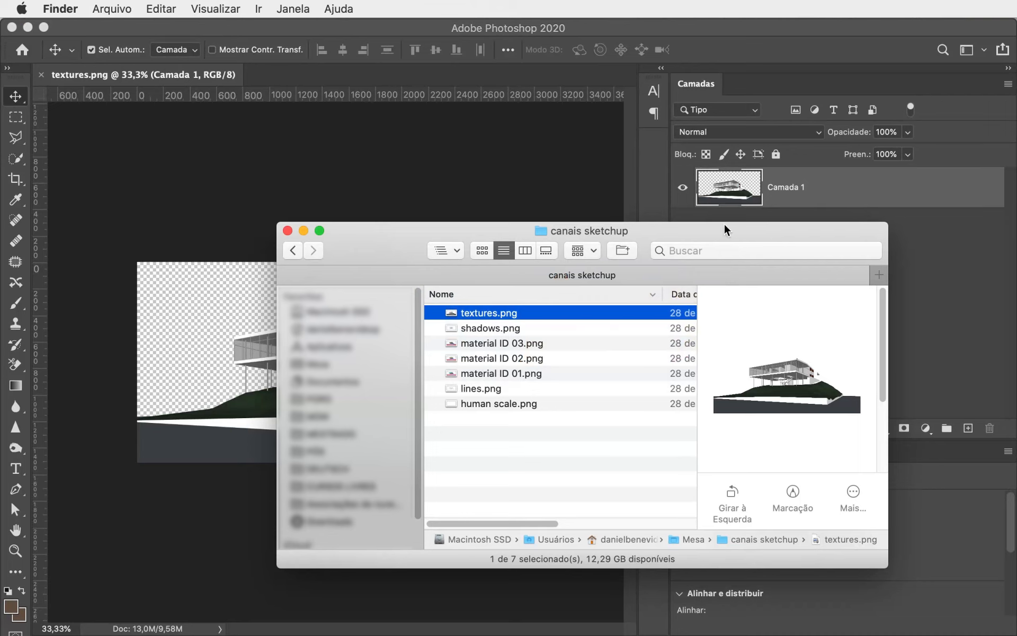
pyautogui.keyDown('shift'); pyautogui.click(505, 405); pyautogui.keyUp('shift')
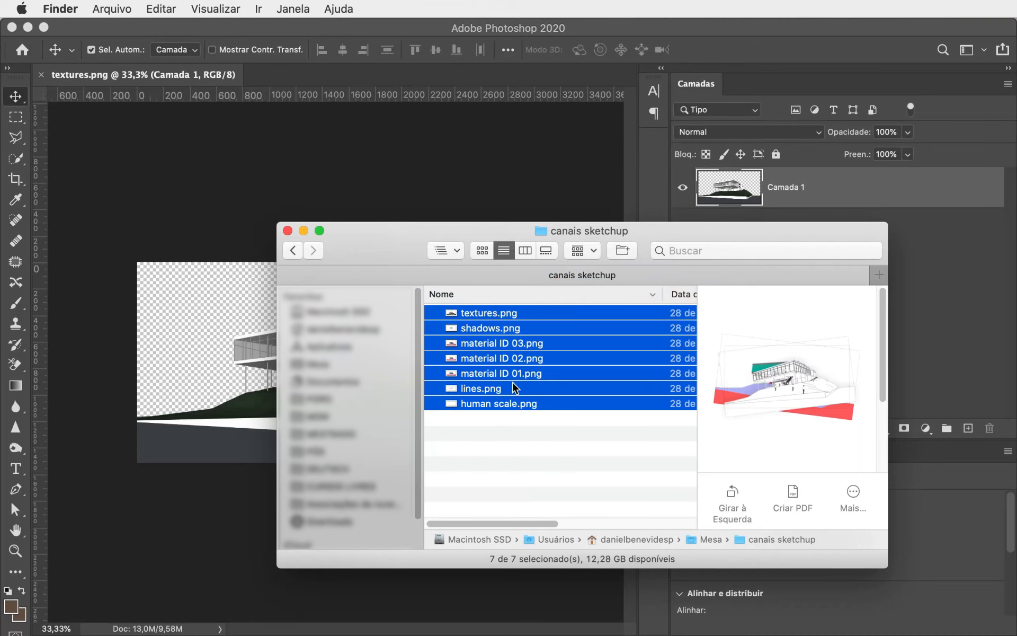
pyautogui.moveTo(488, 321); pyautogui.dragTo(227, 359)
pyautogui.press('Return')
pyautogui.press('Return')
pyautogui.press('Return')
pyautogui.press('Return')
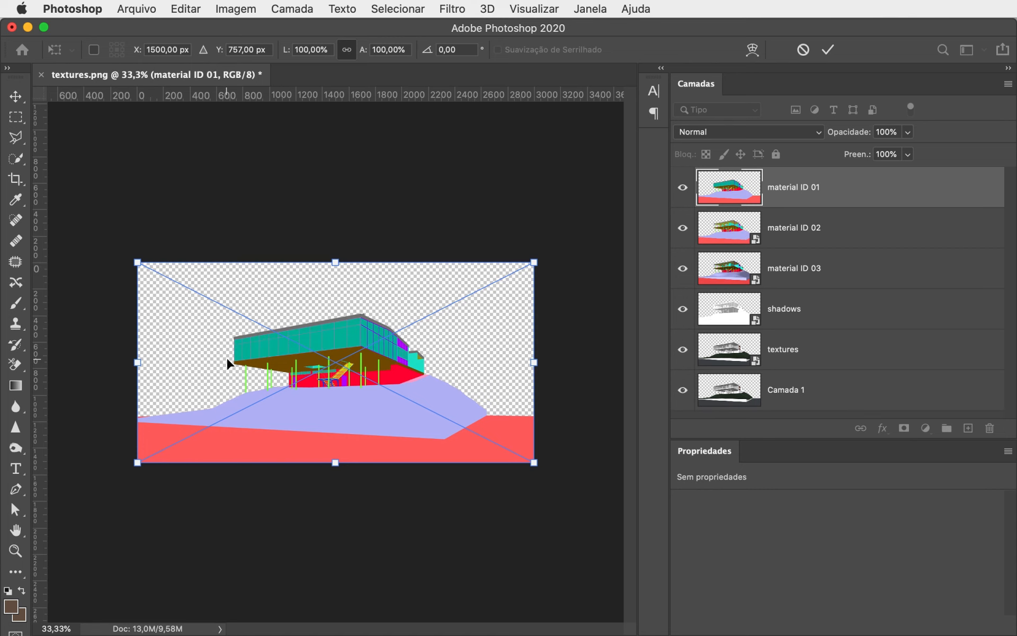
pyautogui.press('Return')
pyautogui.press('Return')
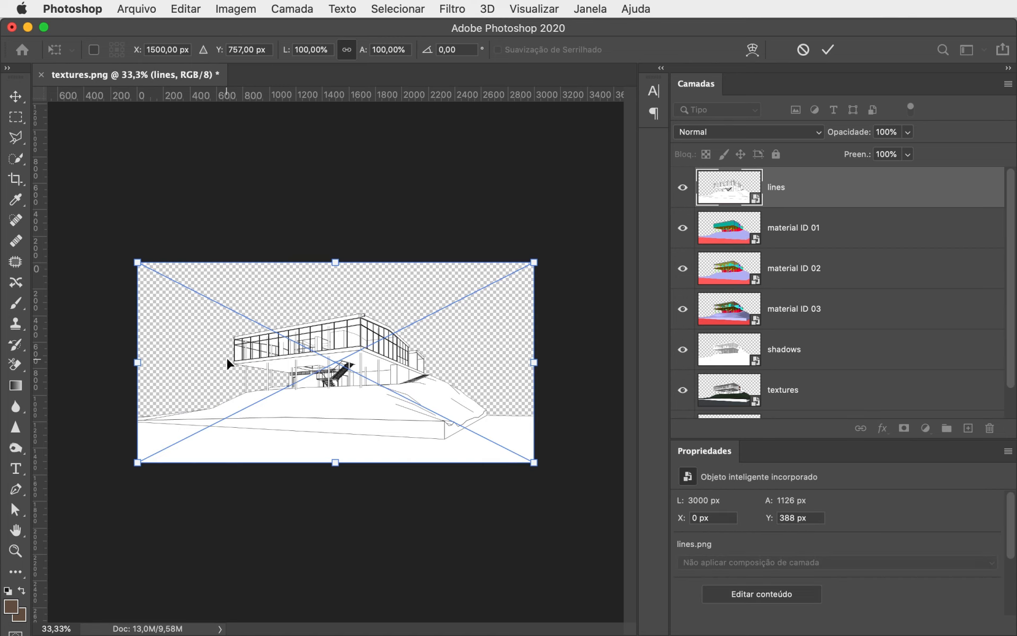
pyautogui.press('Return')
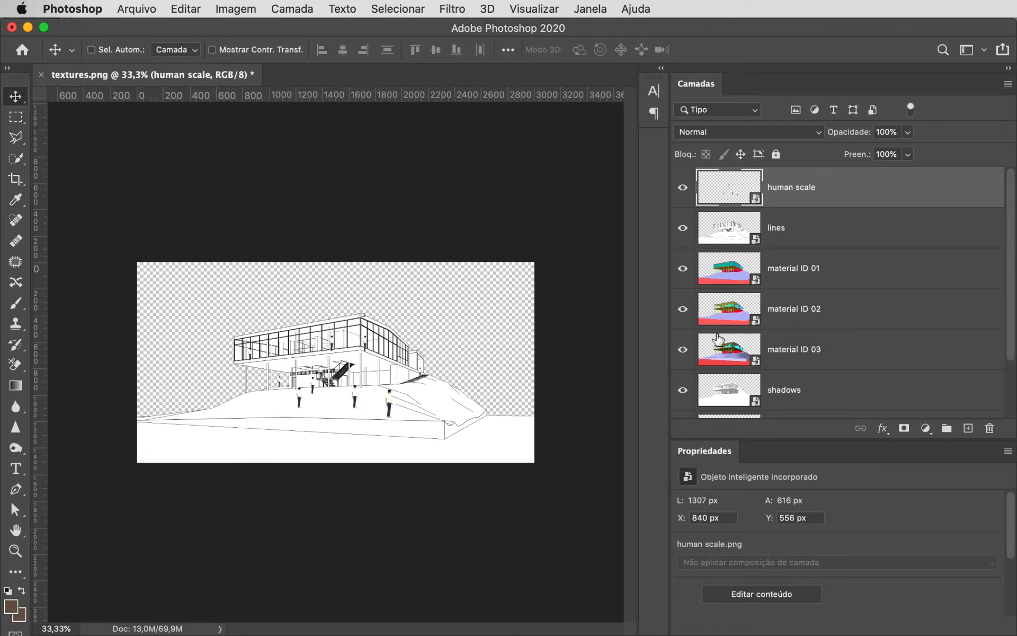
# Step: Delete the original Camada 1 layer at the bottom of the layer stack
pyautogui.scroll(-3, 854, 340)
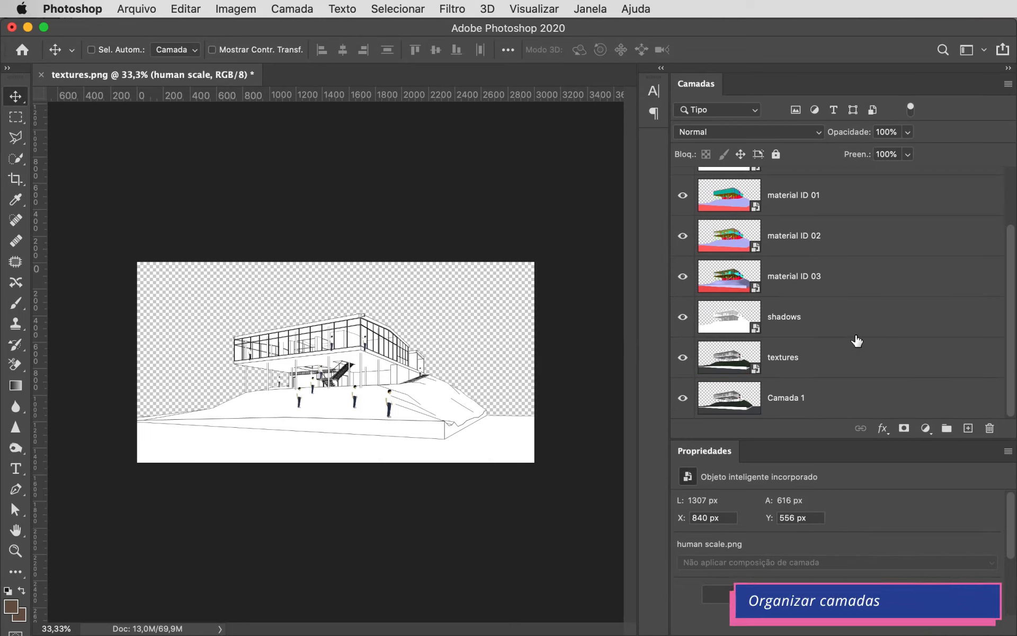
pyautogui.click(838, 400)
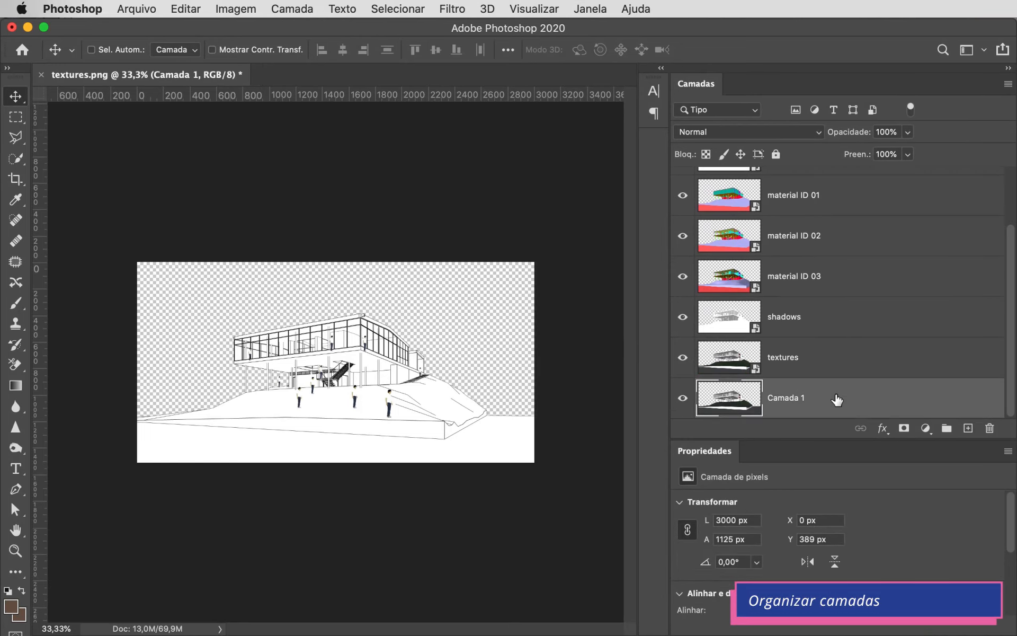
pyautogui.click(989, 430)
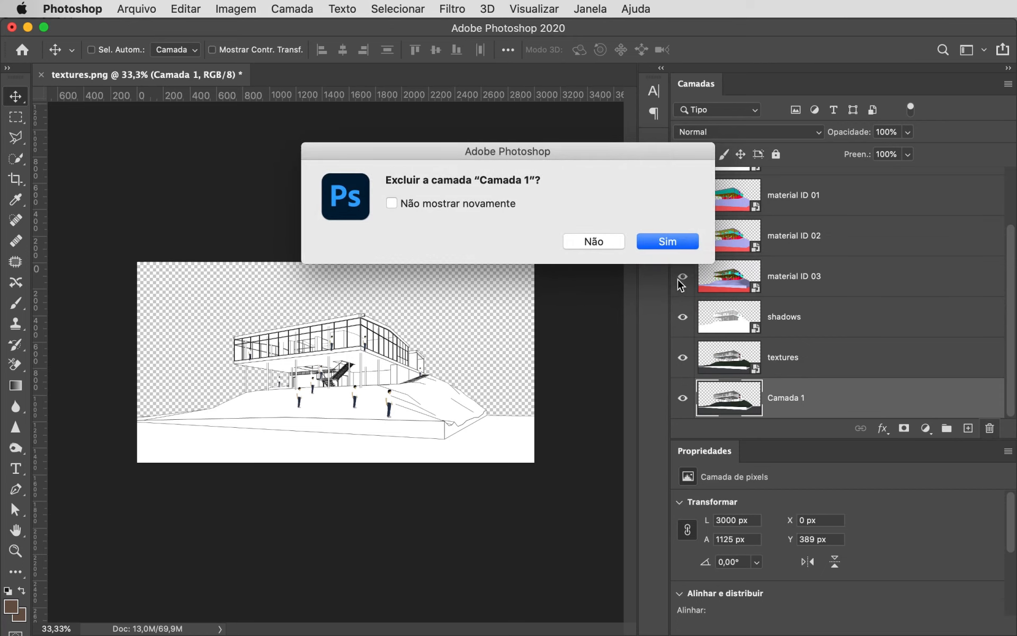
pyautogui.click(665, 239)
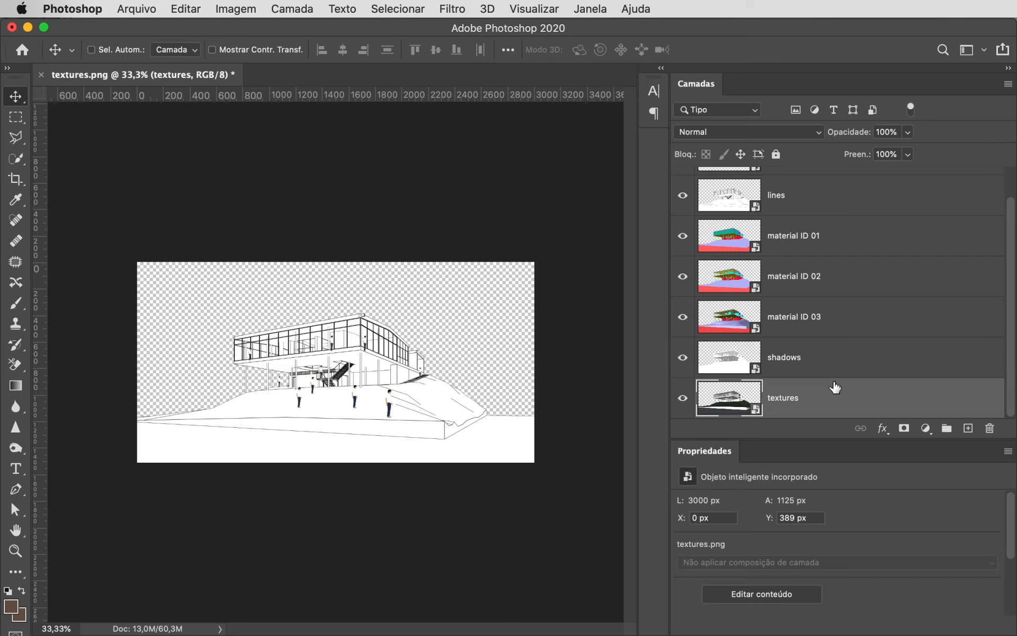
# Step: Move the material ID 01, material ID 02 and material ID 03 layers above human scale in the layer stack
pyautogui.scroll(1, 843, 369)
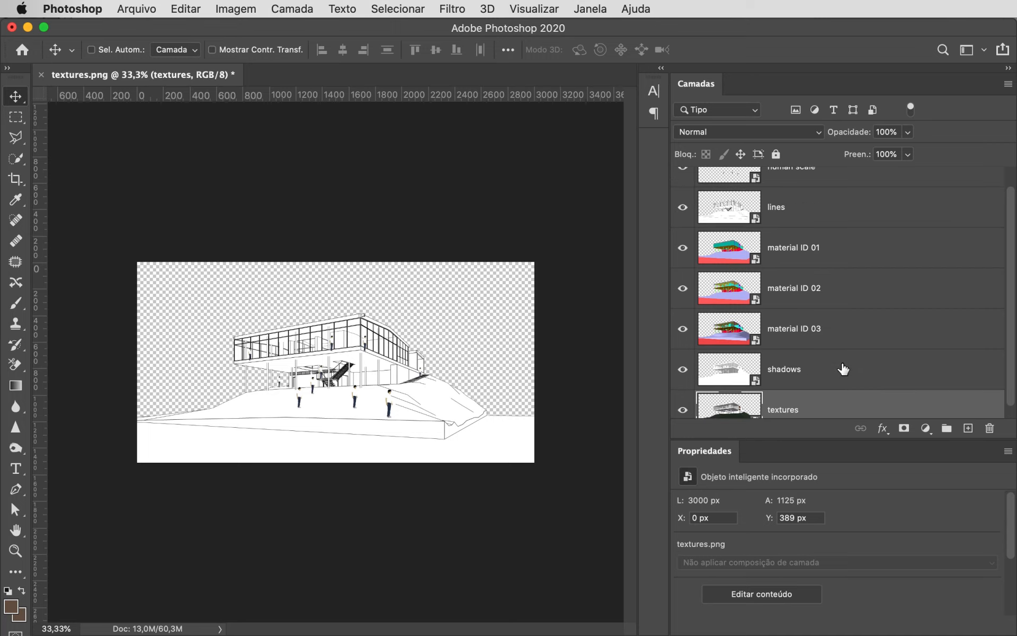
pyautogui.scroll(2, 843, 369)
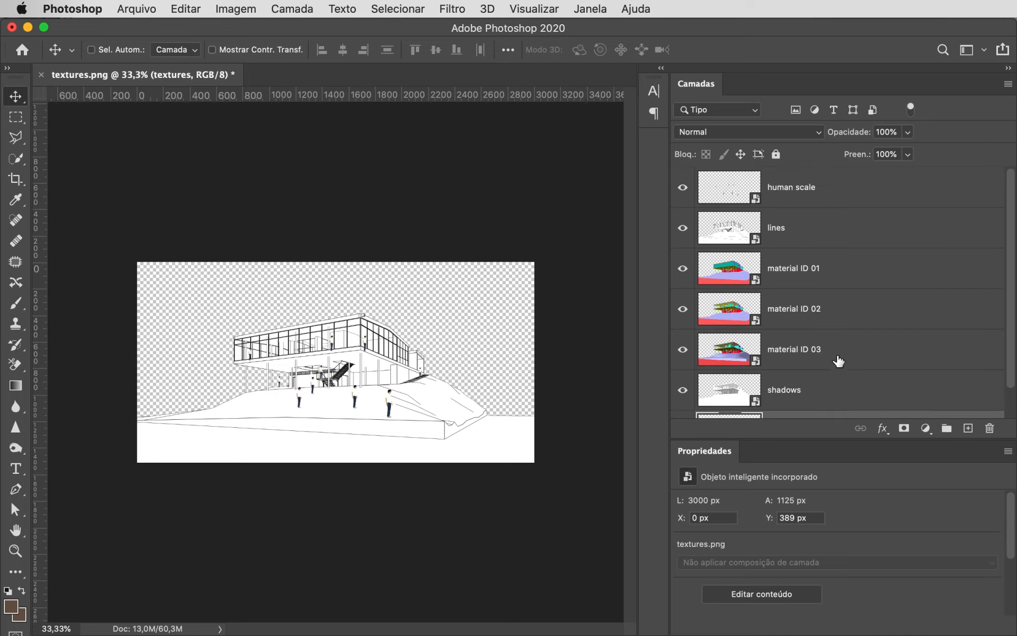
pyautogui.click(836, 355)
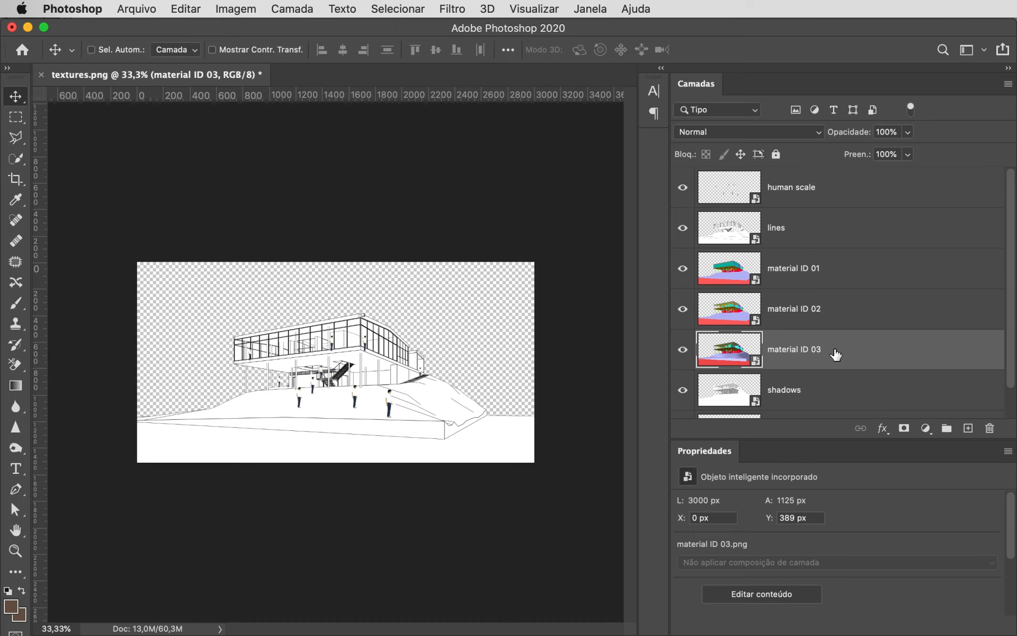
pyautogui.keyDown('shift'); pyautogui.click(830, 273); pyautogui.keyUp('shift')
pyautogui.moveTo(841, 272); pyautogui.dragTo(826, 183)
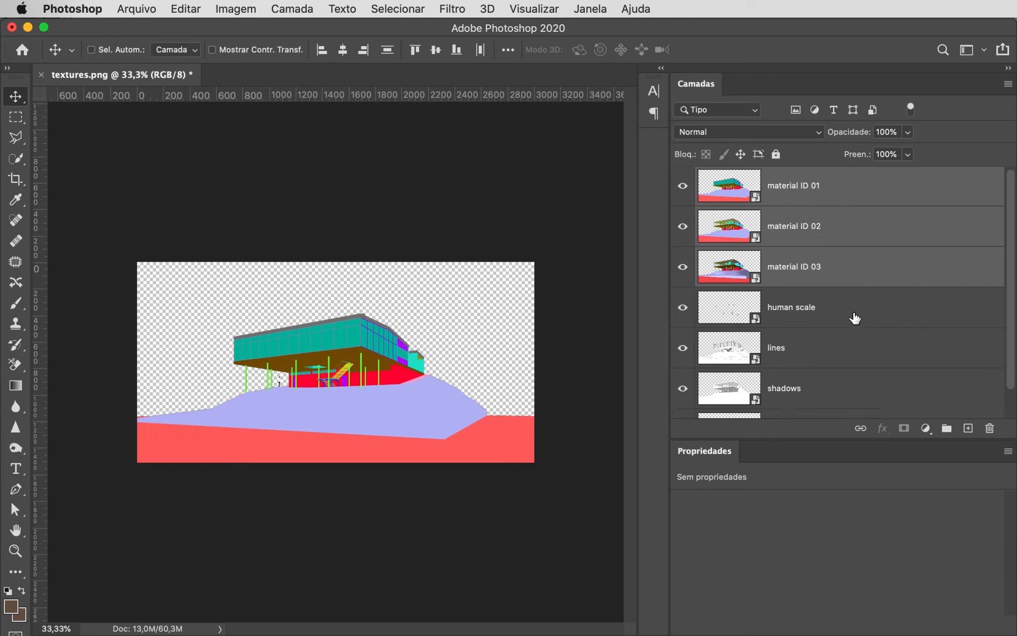
# Step: Group the three material ID layers and name the group "selection"
pyautogui.scroll(-2, 855, 318)
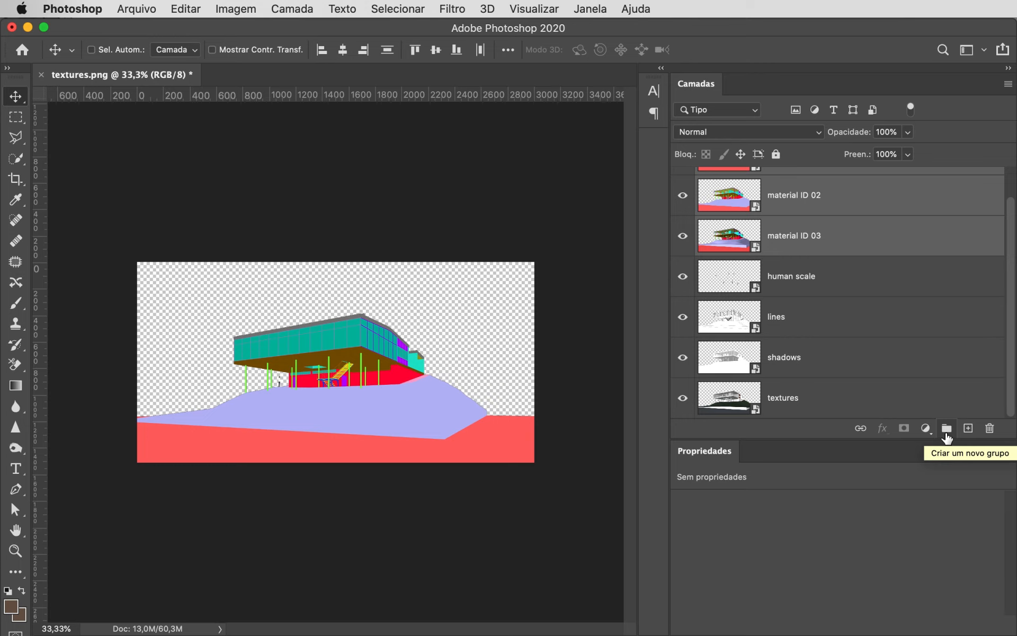
pyautogui.scroll(2, 800, 232)
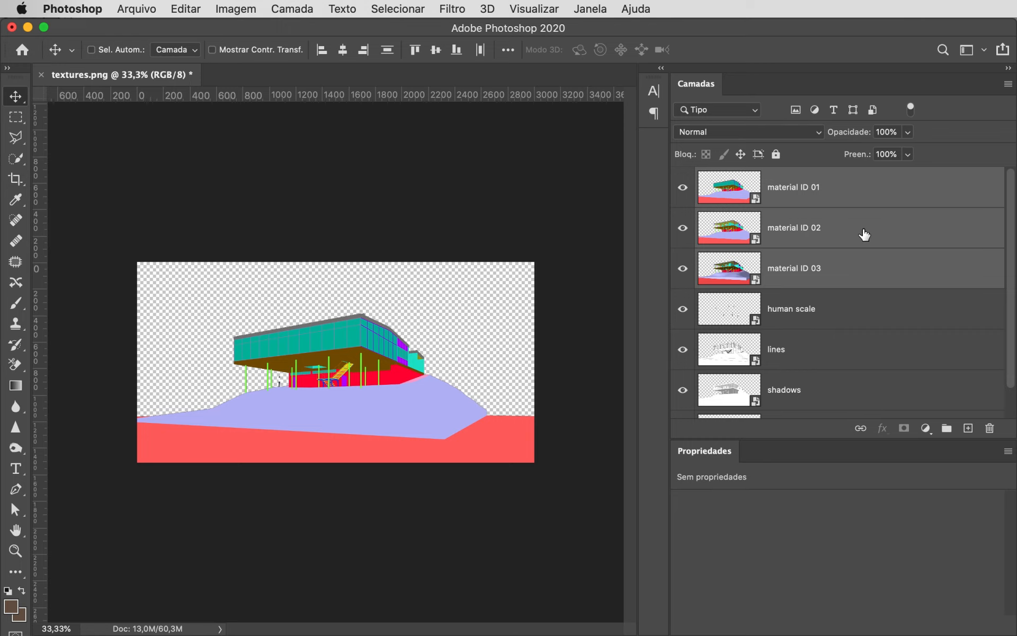
pyautogui.click(857, 206)
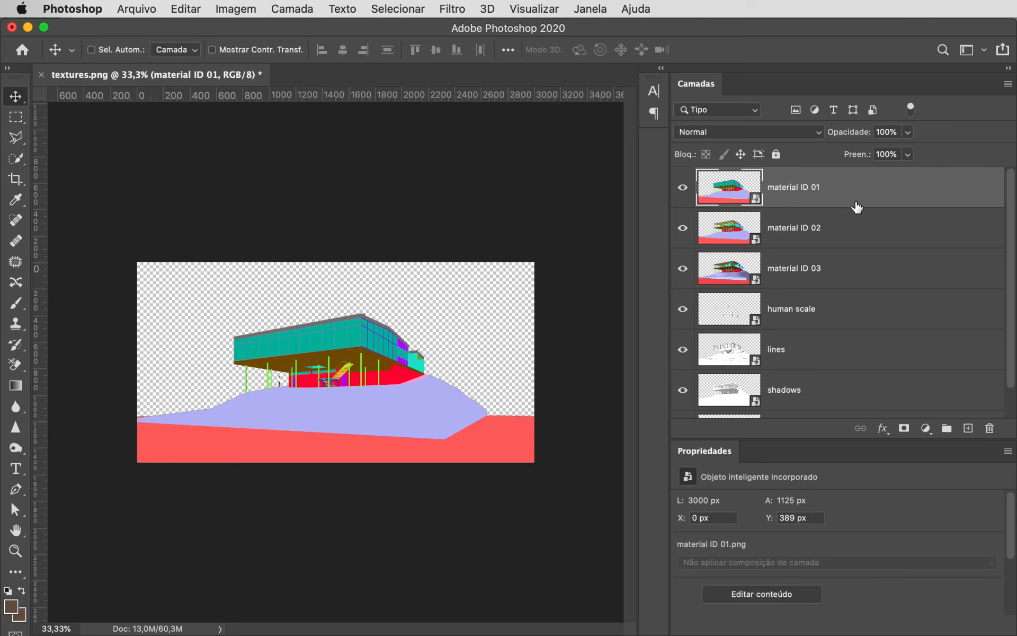
pyautogui.keyDown('shift'); pyautogui.click(865, 276); pyautogui.keyUp('shift')
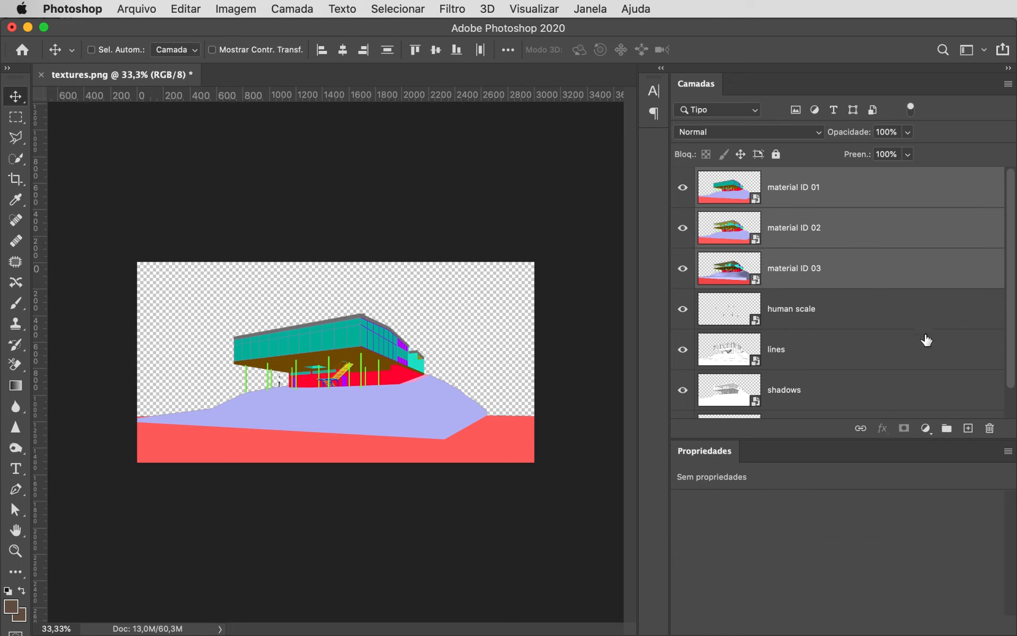
pyautogui.click(947, 428)
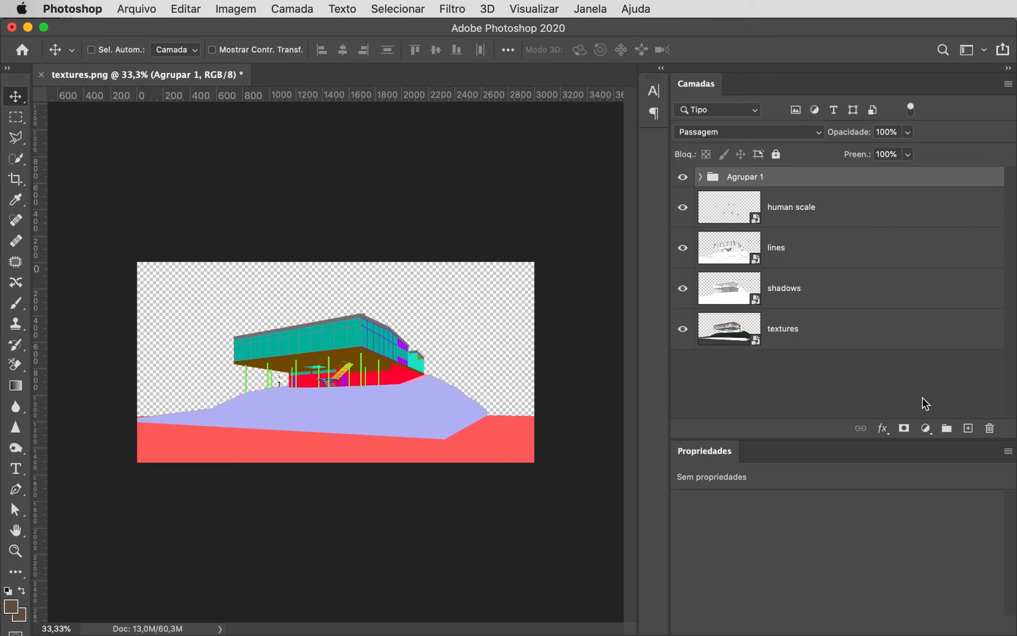
pyautogui.doubleClick(741, 177)
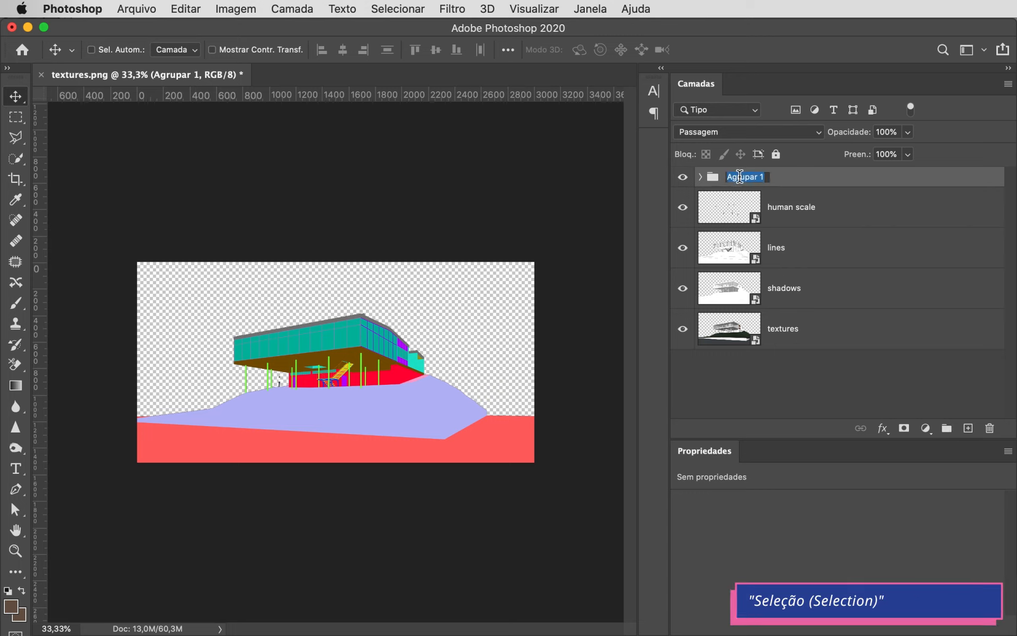
pyautogui.write('selection')
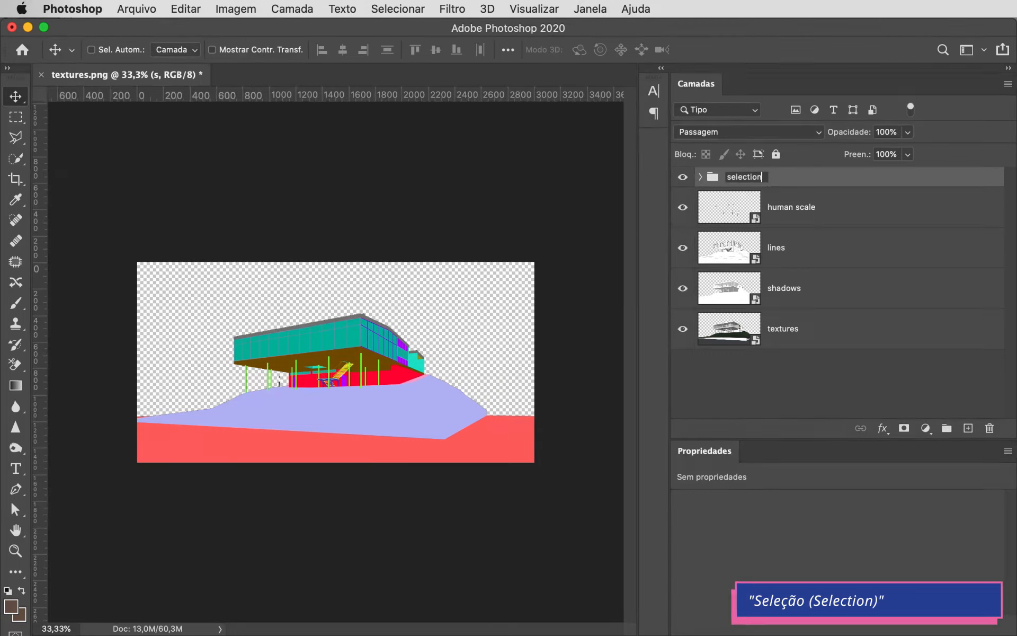
pyautogui.press('Return')
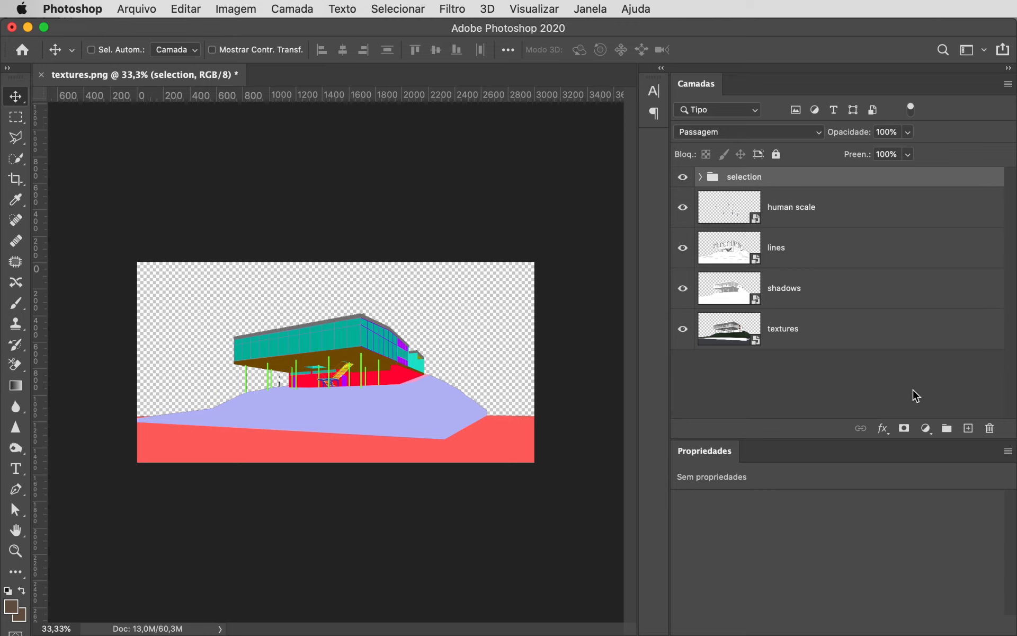
# Step: Create a group named "people" above the selection group and move the human scale layer into it, leaving the group collapsed
pyautogui.click(946, 428)
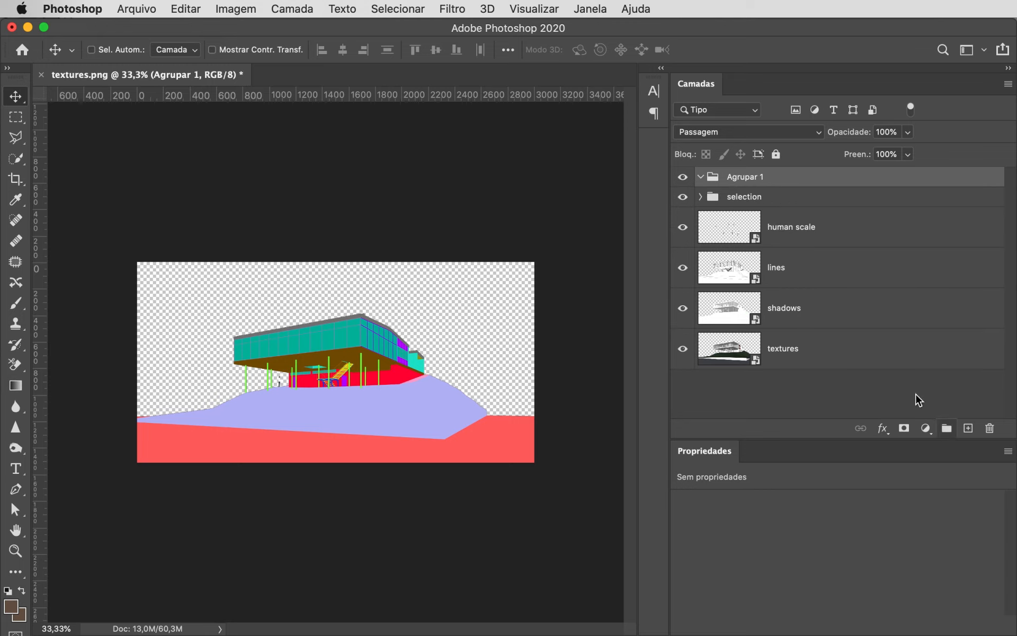
pyautogui.doubleClick(746, 180)
pyautogui.write('people')
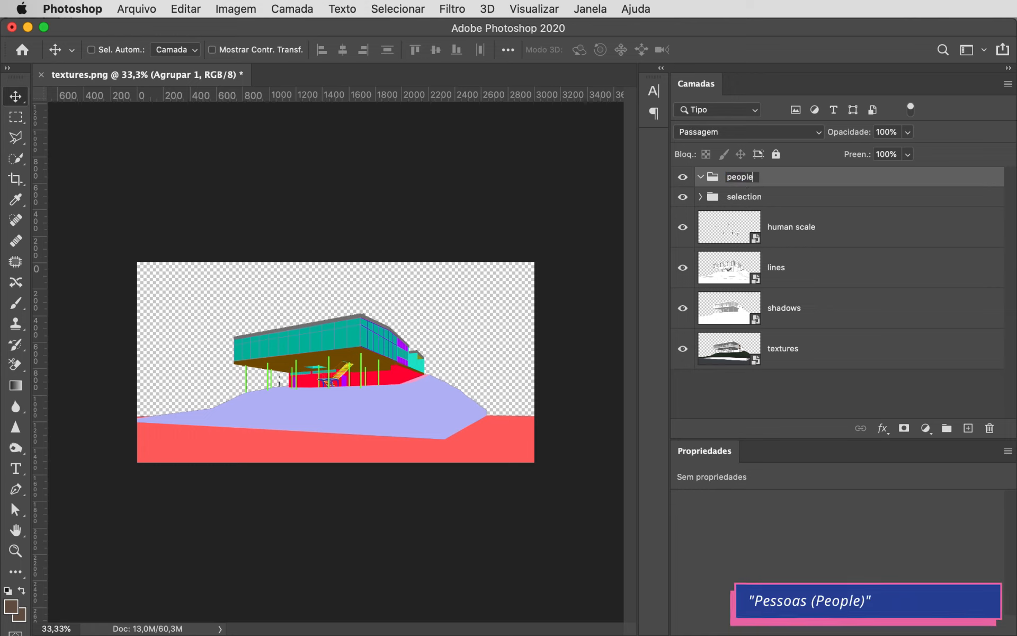
pyautogui.press('Return')
pyautogui.moveTo(811, 229); pyautogui.dragTo(788, 183)
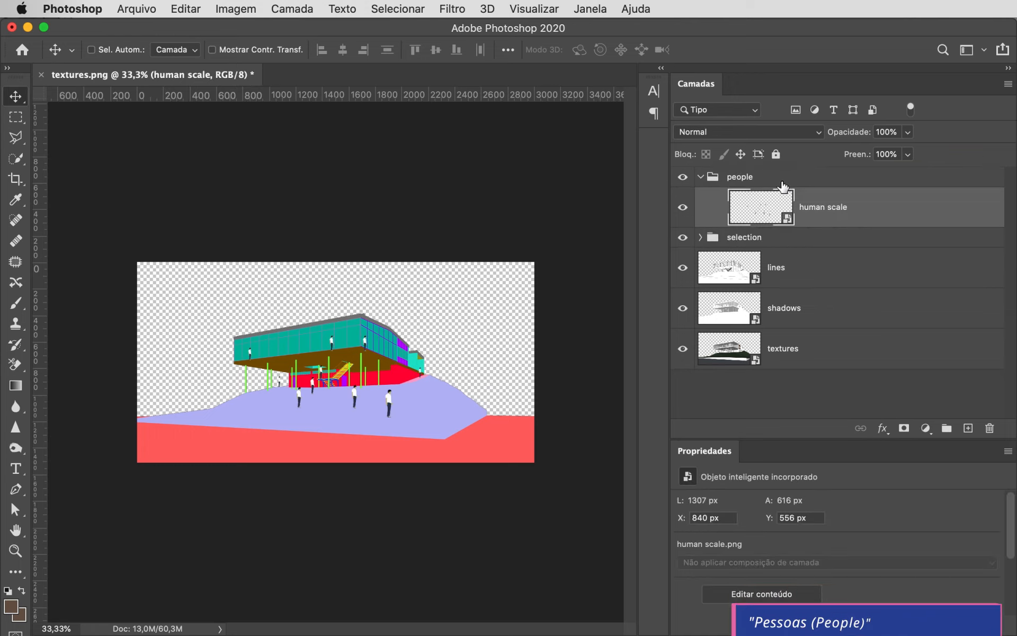
pyautogui.click(701, 177)
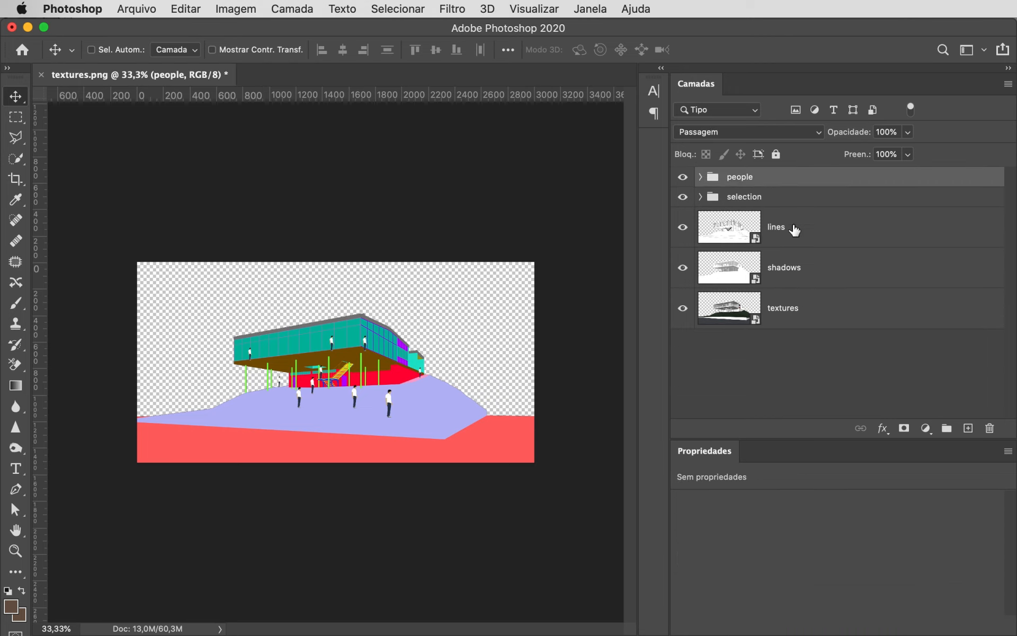
# Step: Group the lines, shadows and textures layers and name the group "base"
pyautogui.click(798, 236)
pyautogui.keyDown('shift'); pyautogui.click(834, 307); pyautogui.keyUp('shift')
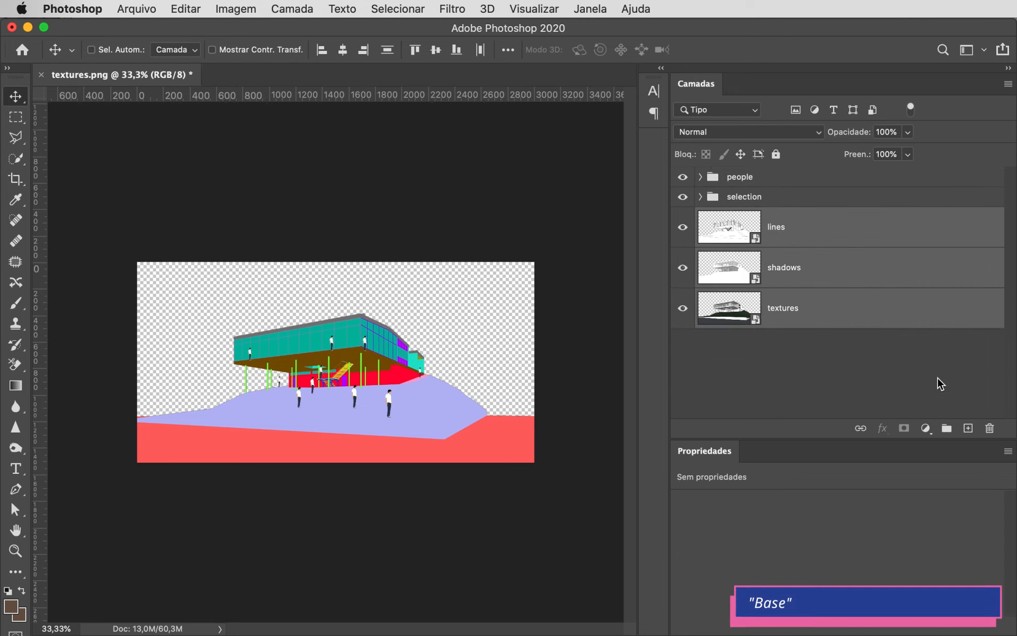
pyautogui.click(948, 427)
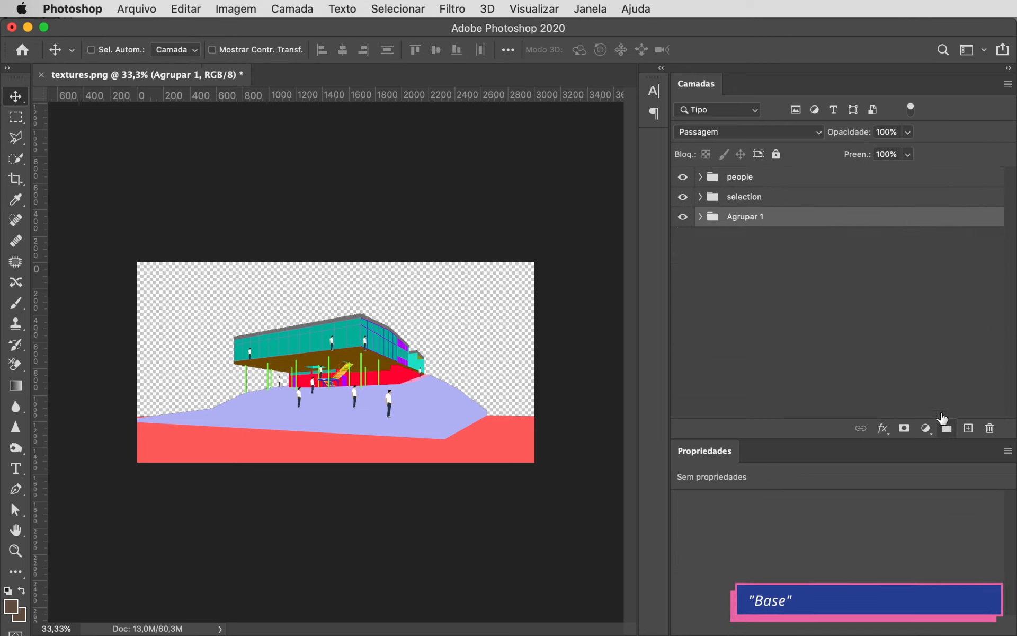
pyautogui.doubleClick(744, 216)
pyautogui.write('base')
pyautogui.press('Return')
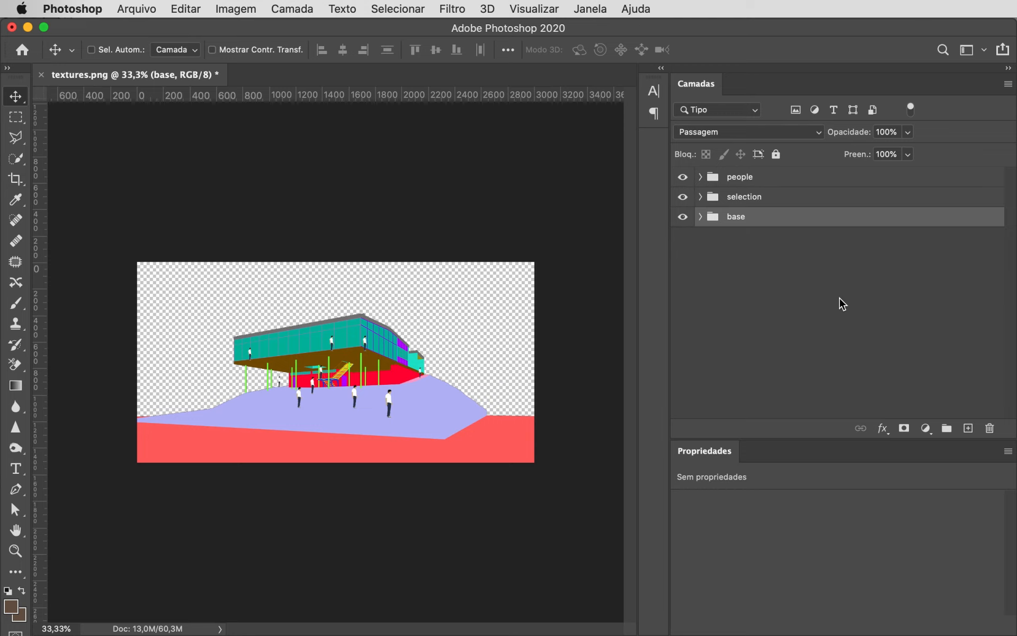
# Step: Create an empty group named "background" directly above the base group
pyautogui.click(946, 427)
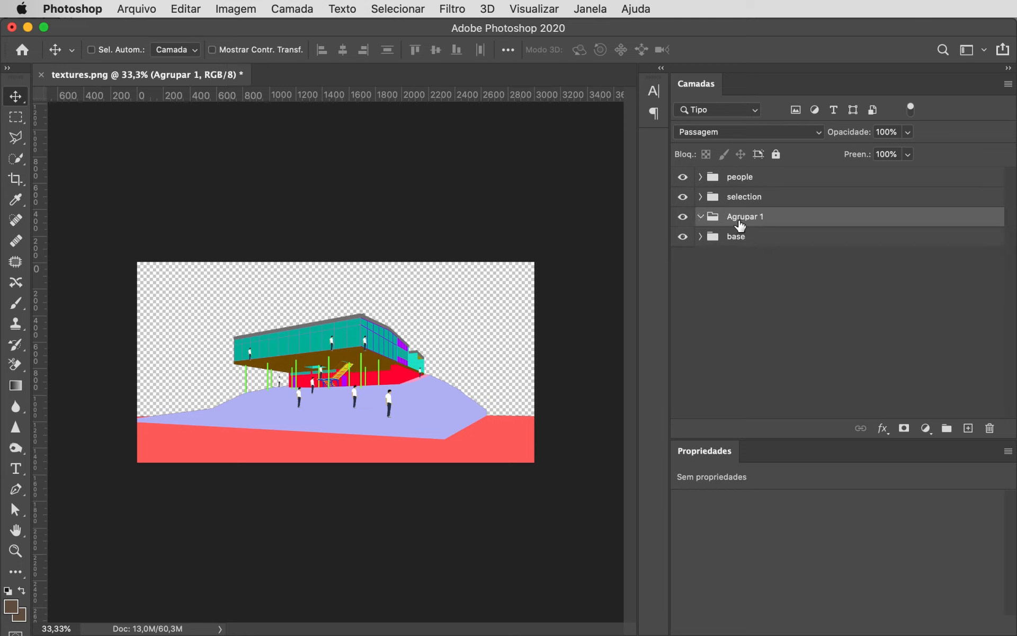
pyautogui.doubleClick(740, 219)
pyautogui.write('background')
pyautogui.press('Return')
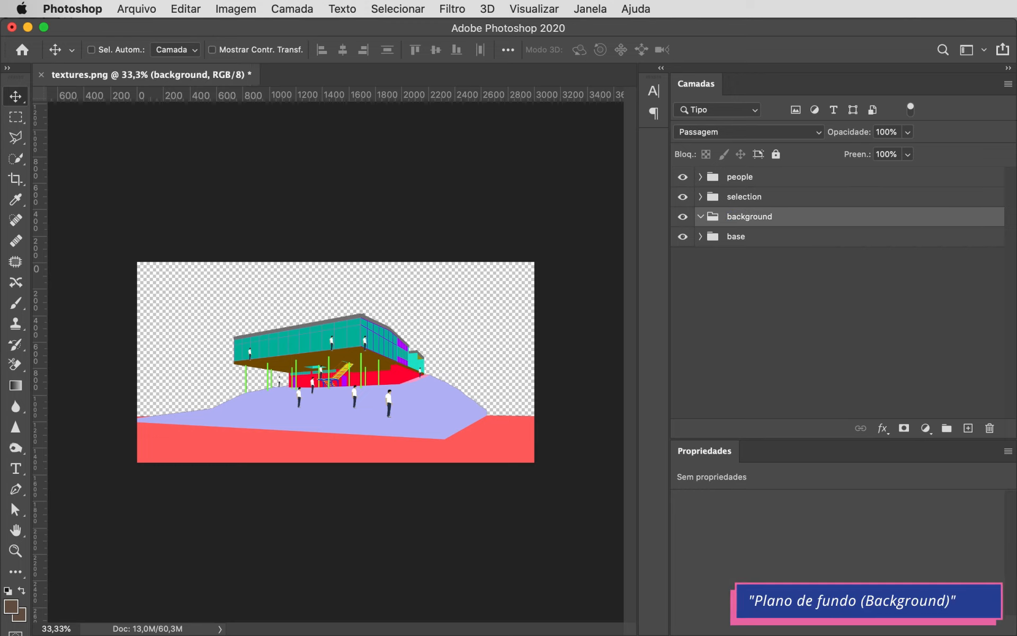
# Step: Create an empty group named "vegetation" directly above the background group
pyautogui.click(947, 429)
pyautogui.doubleClick(751, 217)
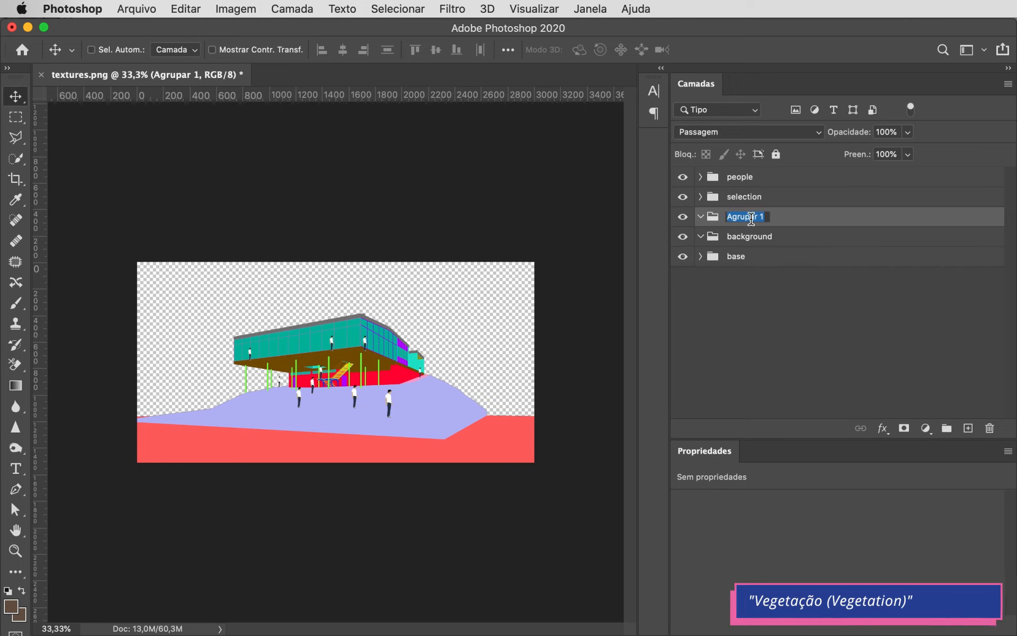
pyautogui.write('vegetation')
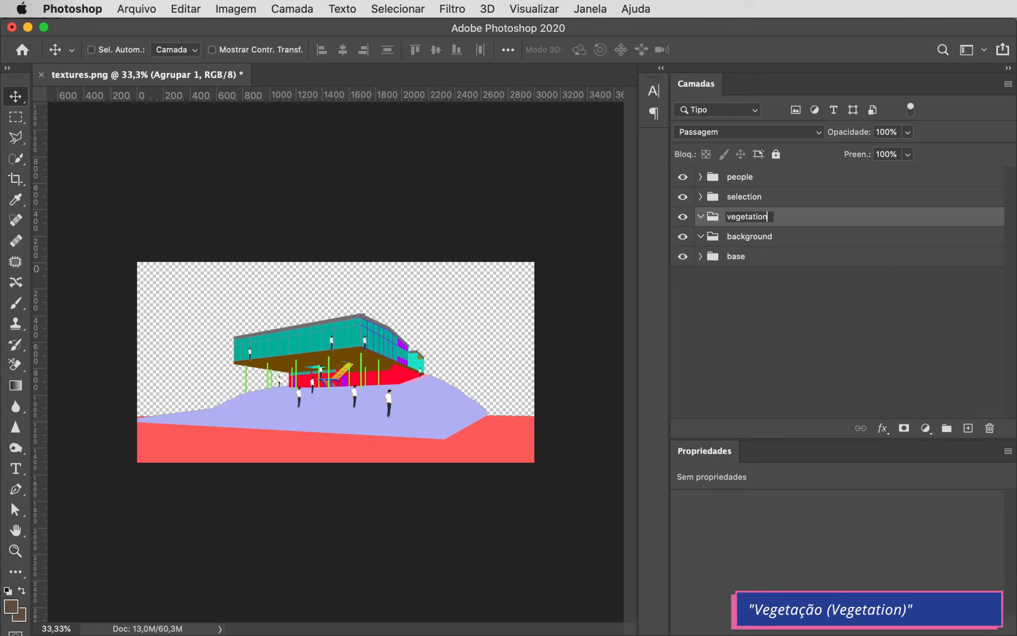
pyautogui.press('Return')
# Step: Create an empty group named "composition" above the vegetation group and move the background group below base
pyautogui.click(946, 428)
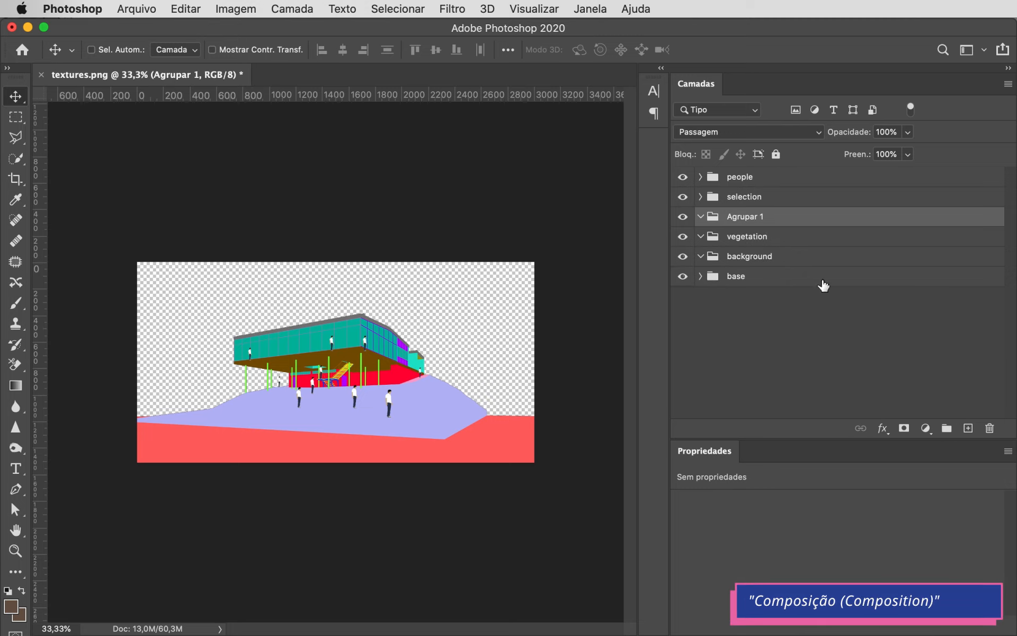
pyautogui.doubleClick(744, 217)
pyautogui.write('compo')
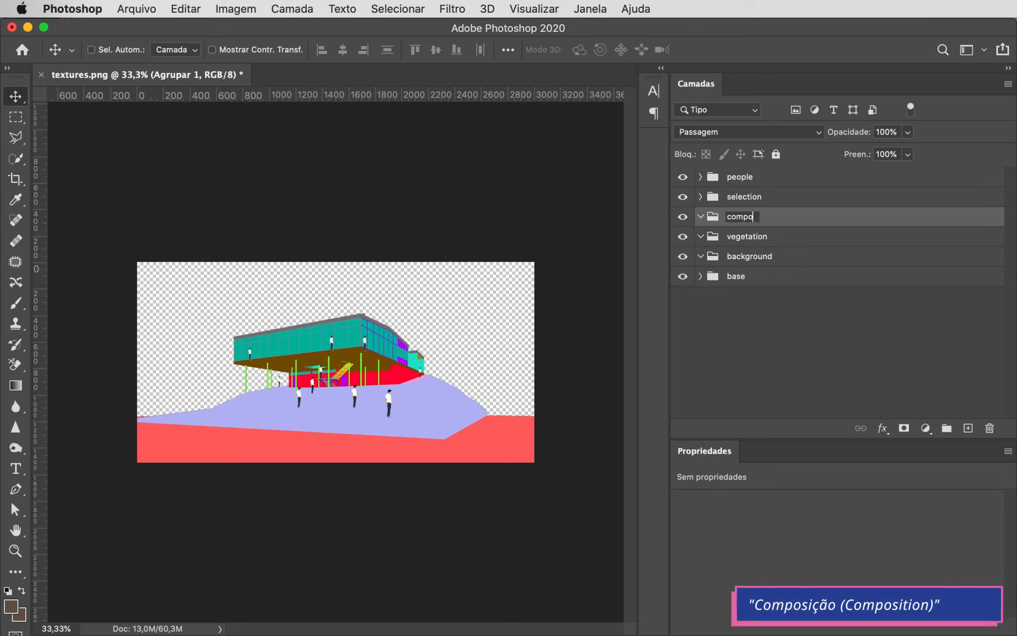
pyautogui.write('sition')
pyautogui.press('Return')
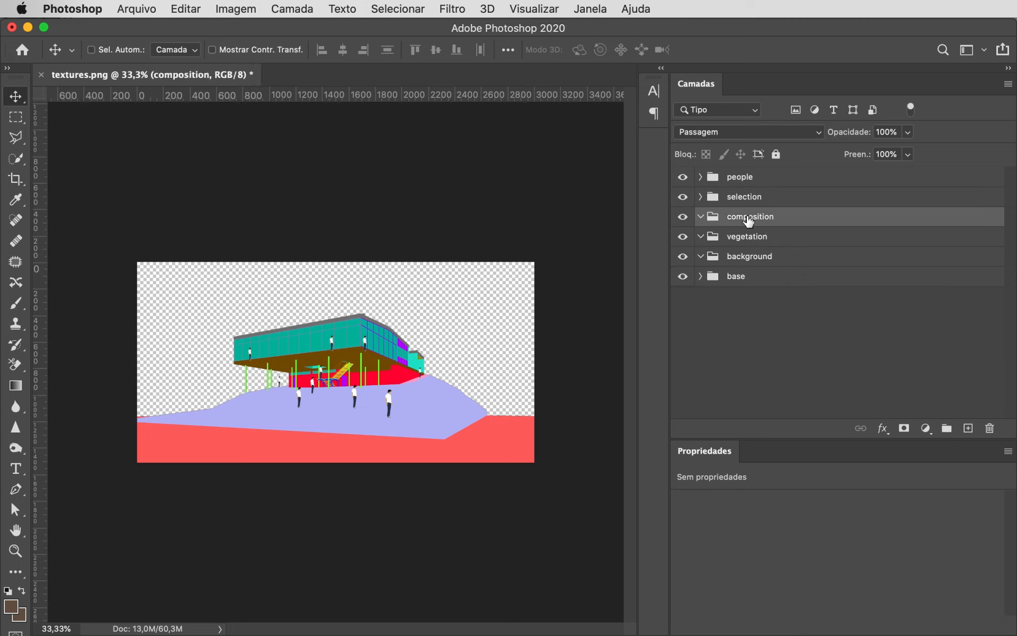
pyautogui.moveTo(781, 256)
pyautogui.mouseDown()
pyautogui.moveTo(781, 291)
pyautogui.moveTo(772, 273)
pyautogui.mouseUp()
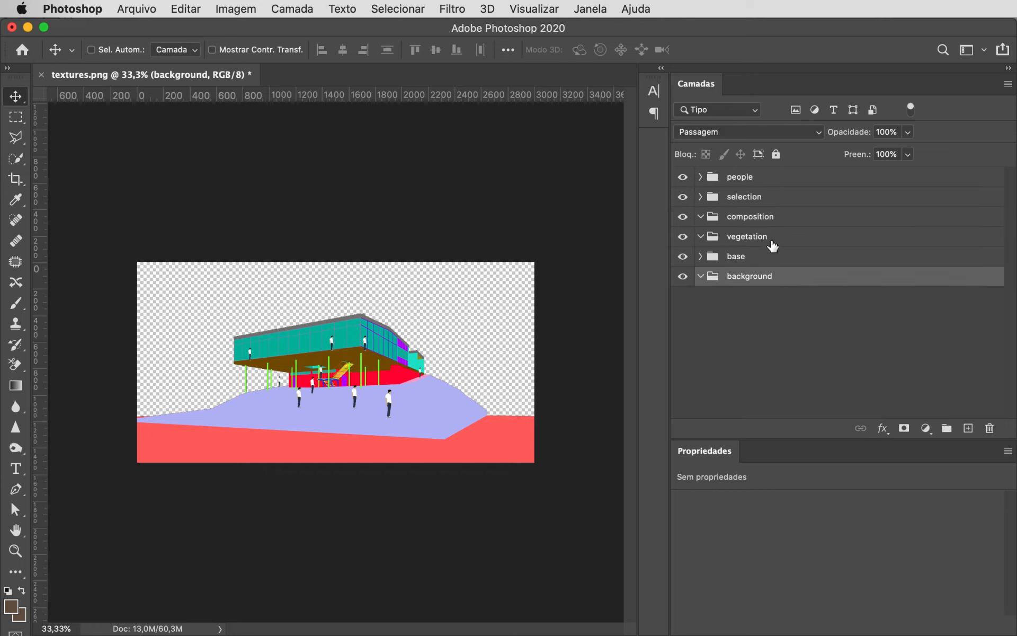
# Step: Assign the blue (Azul) colour label to the base group and check its layers, leaving the group collapsed
pyautogui.click(757, 260)
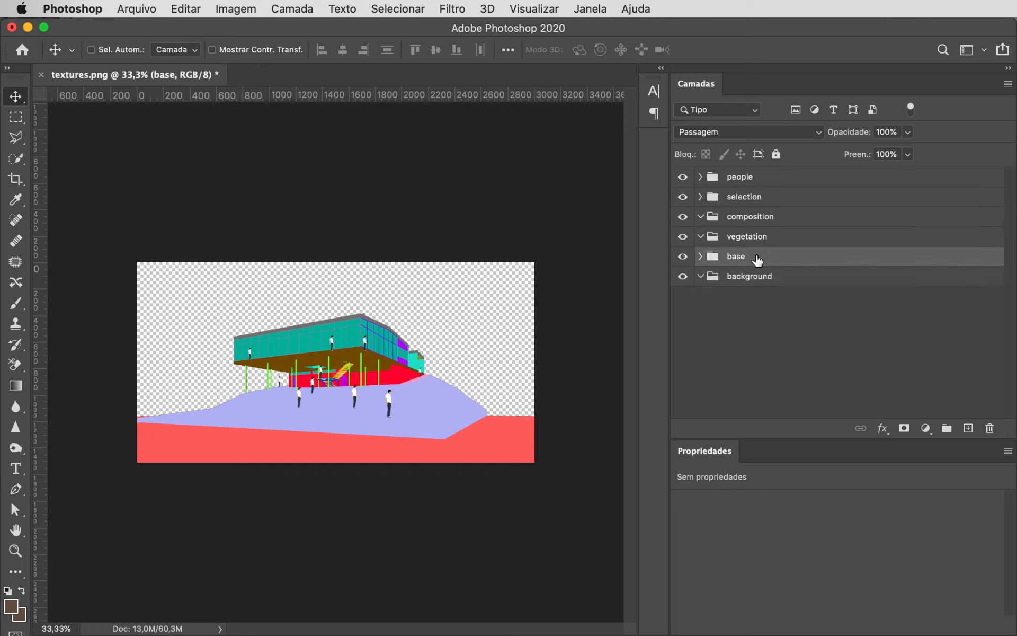
pyautogui.rightClick(758, 260)
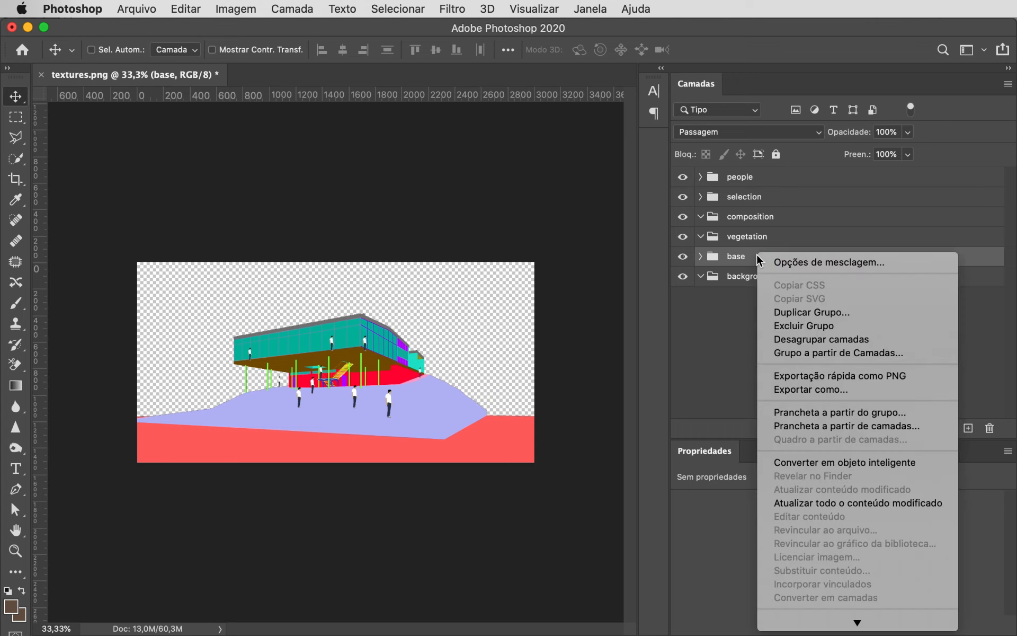
pyautogui.scroll(-5, 776, 299)
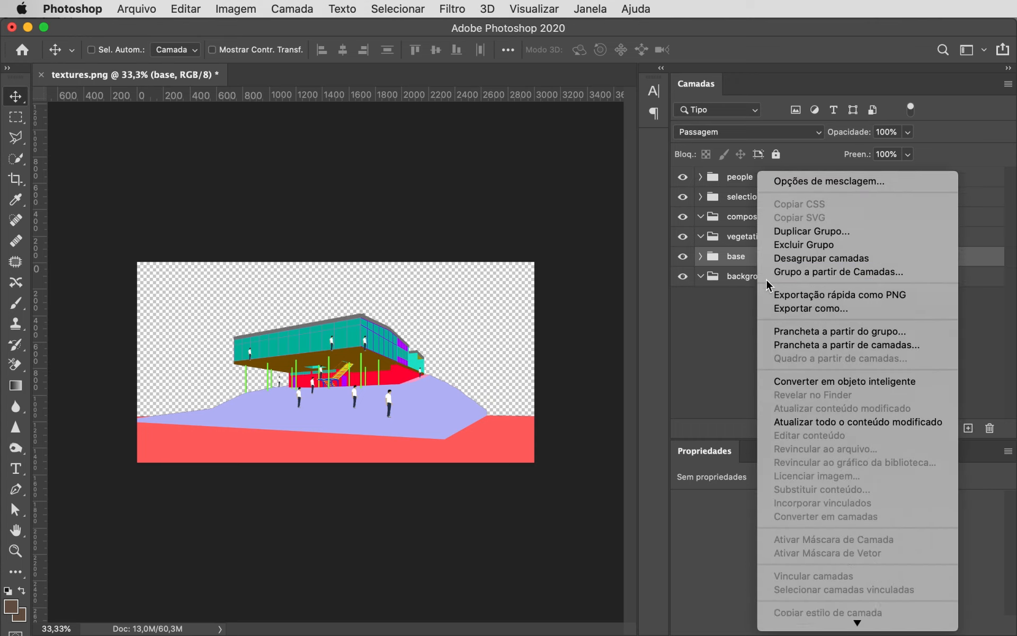
pyautogui.scroll(-5, 777, 301)
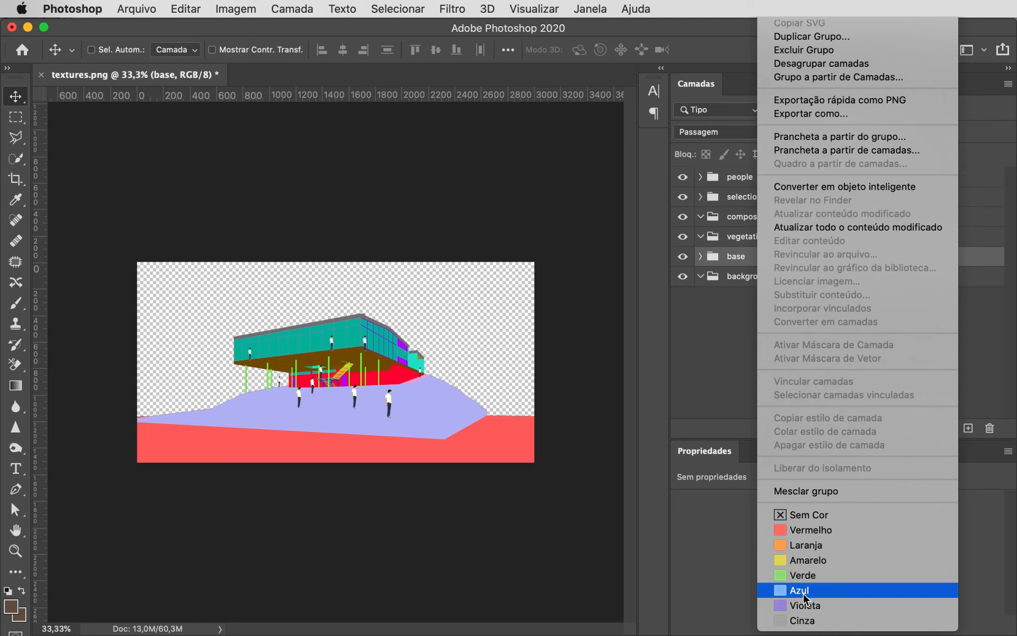
pyautogui.click(831, 591)
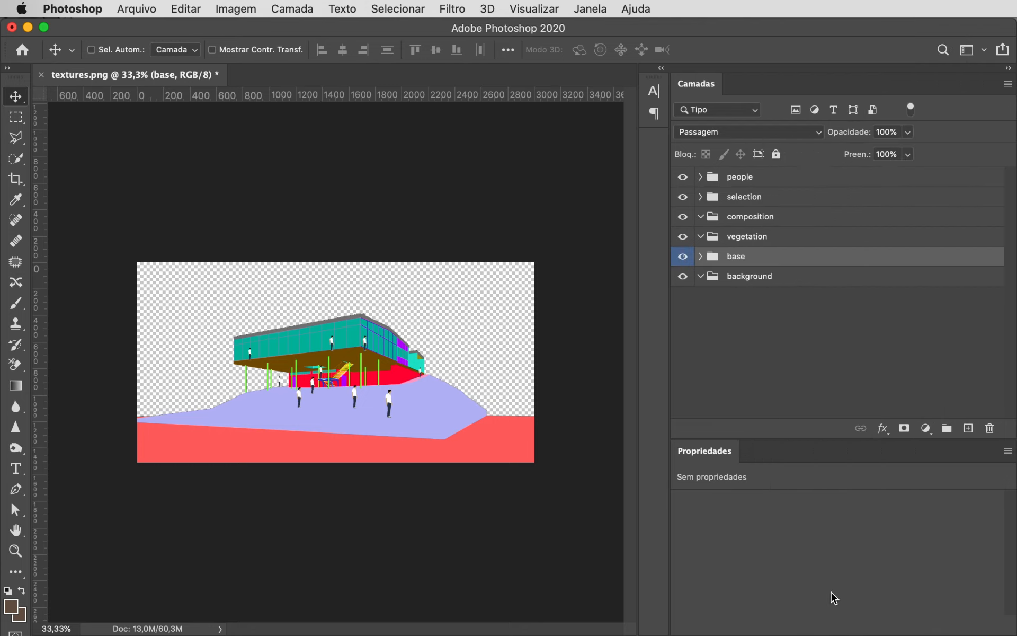
pyautogui.click(701, 256)
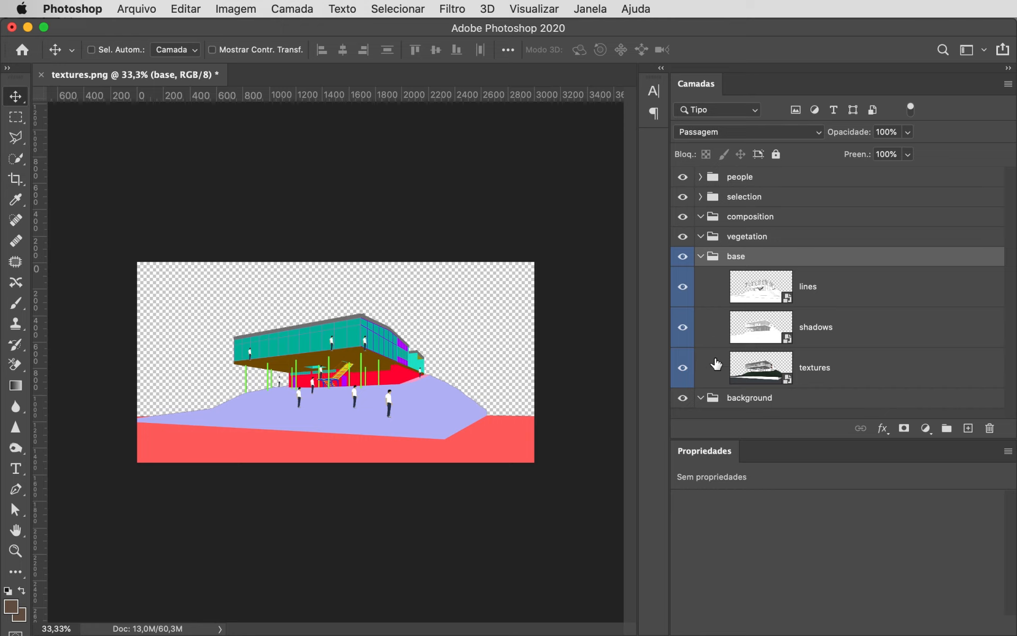
pyautogui.click(701, 257)
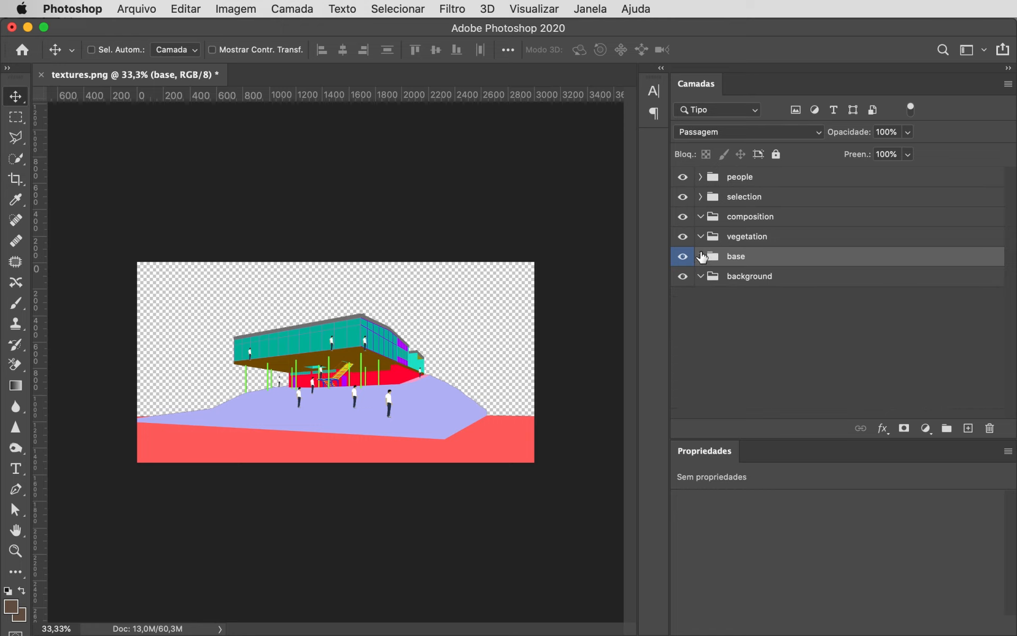
# Step: Collapse the vegetation and composition groups and reorder the stack so composition is topmost, followed by selection, people and vegetation
pyautogui.click(701, 237)
pyautogui.click(702, 217)
pyautogui.moveTo(788, 224); pyautogui.dragTo(718, 171)
pyautogui.moveTo(710, 218); pyautogui.dragTo(714, 189)
# Step: Label the background group blue (Azul), collapse it, and label the vegetation group green (Verde)
pyautogui.rightClick(805, 278)
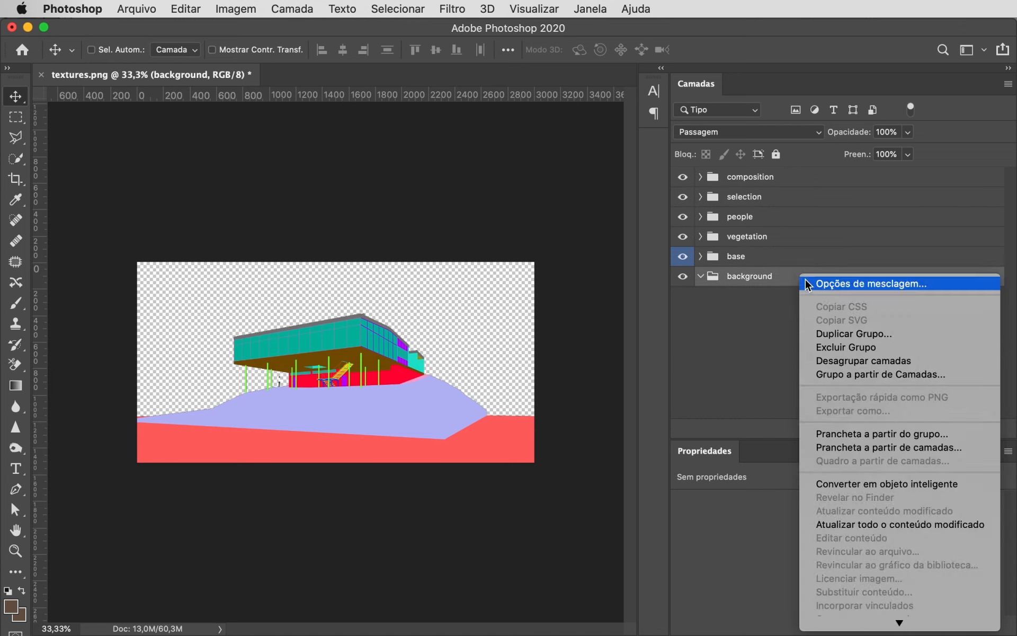
pyautogui.click(873, 587)
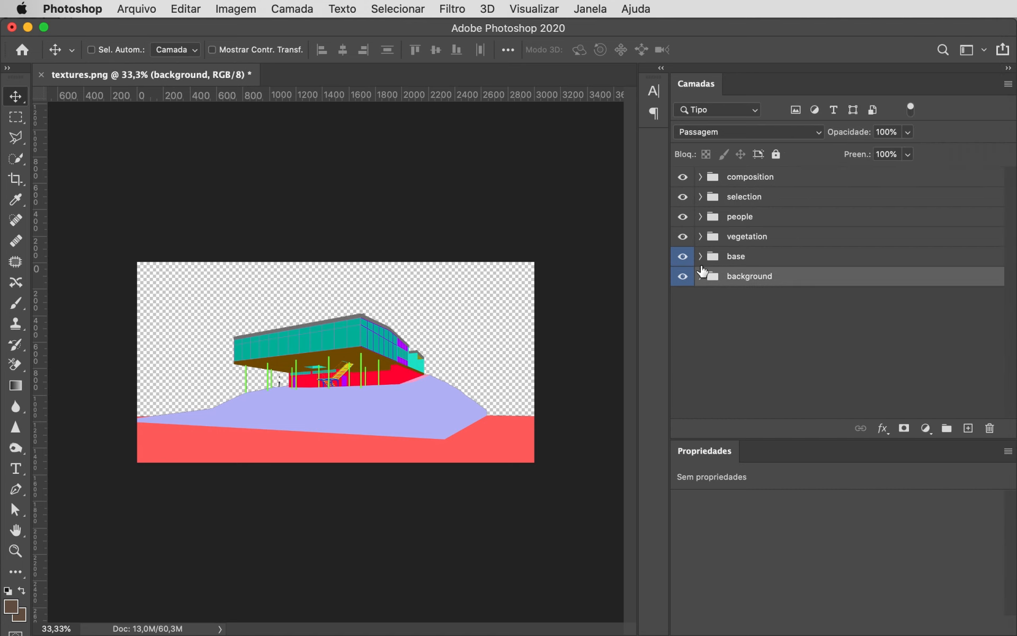
pyautogui.rightClick(797, 233)
pyautogui.scroll(-5, 872, 430)
pyautogui.click(865, 576)
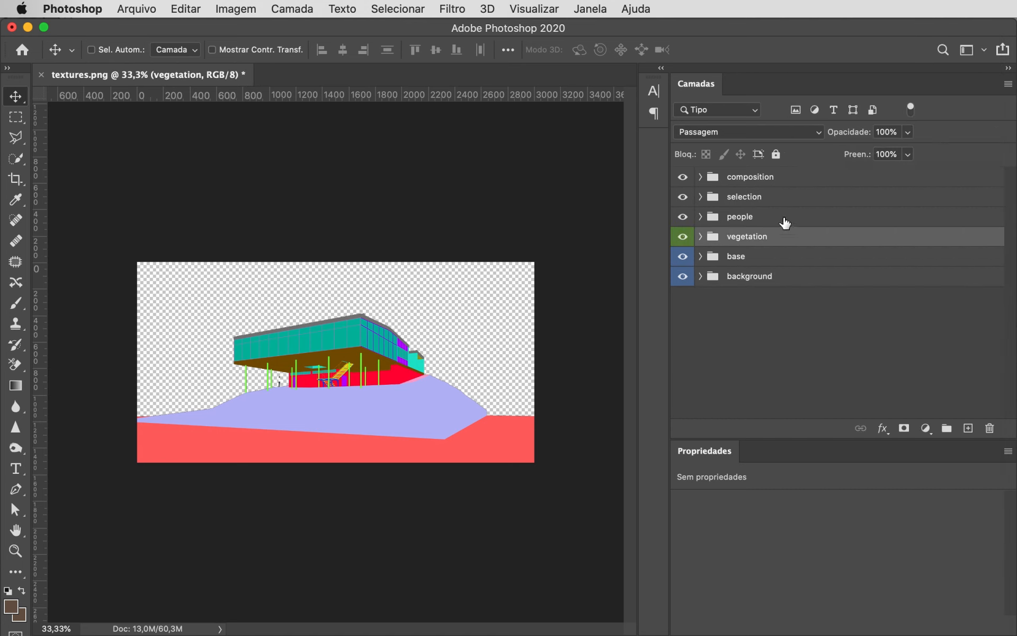
# Step: Assign the yellow (Amarelo) colour label to the people group
pyautogui.rightClick(783, 215)
pyautogui.scroll(-5, 848, 572)
pyautogui.click(847, 560)
# Step: Assign the orange (Laranja) colour label to both the selection and composition groups
pyautogui.rightClick(781, 196)
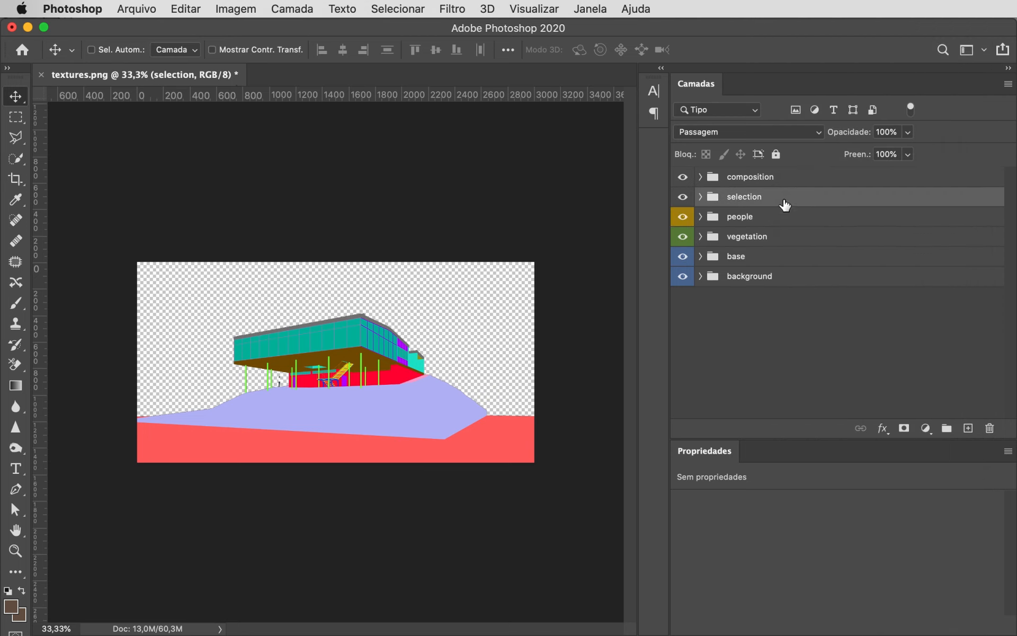
pyautogui.scroll(-5, 865, 433)
pyautogui.click(855, 550)
pyautogui.rightClick(795, 176)
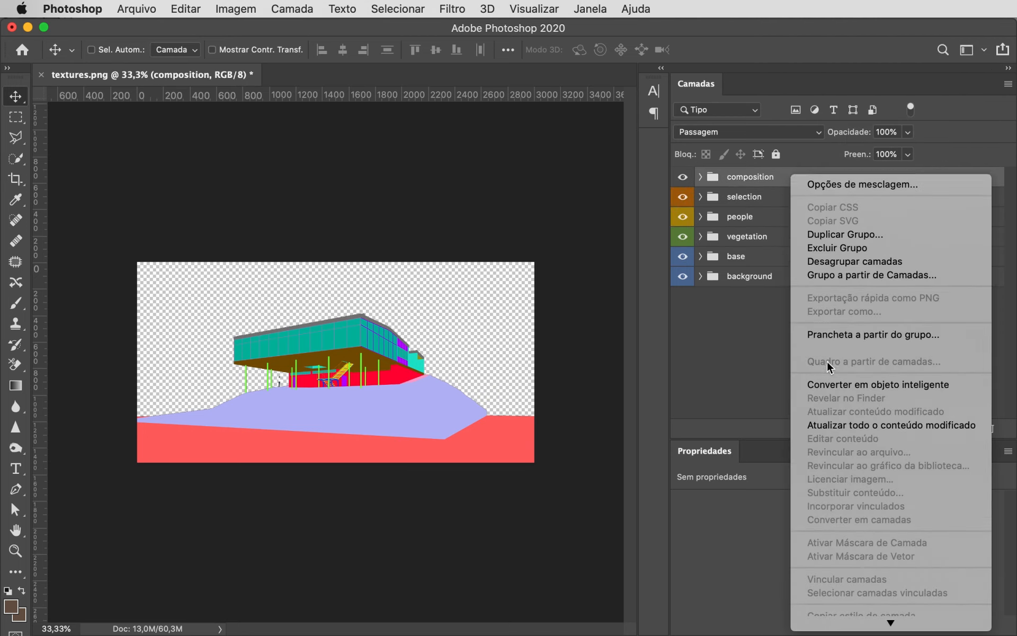
pyautogui.scroll(-5, 848, 477)
pyautogui.click(859, 542)
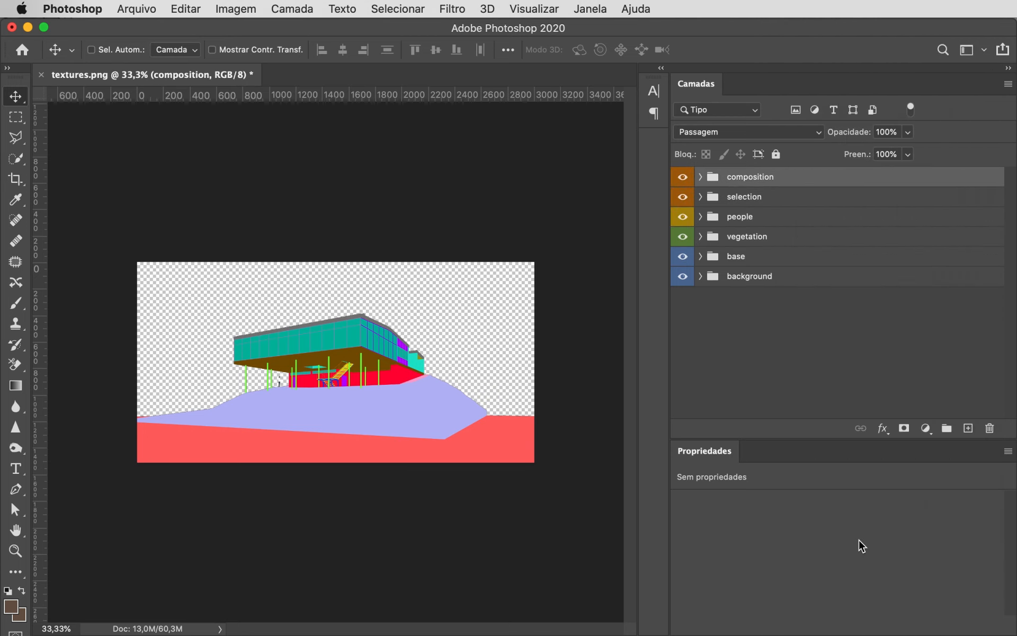